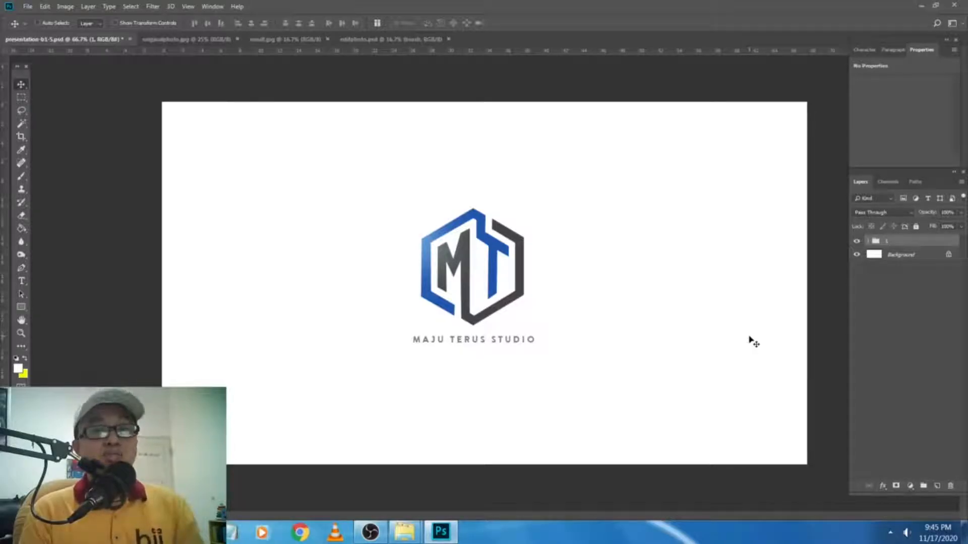
Compare the fenced dog photo in originalphoto.jpg with the fence-free version in result.jpg, and return to originalphoto.jpg
click(182, 39)
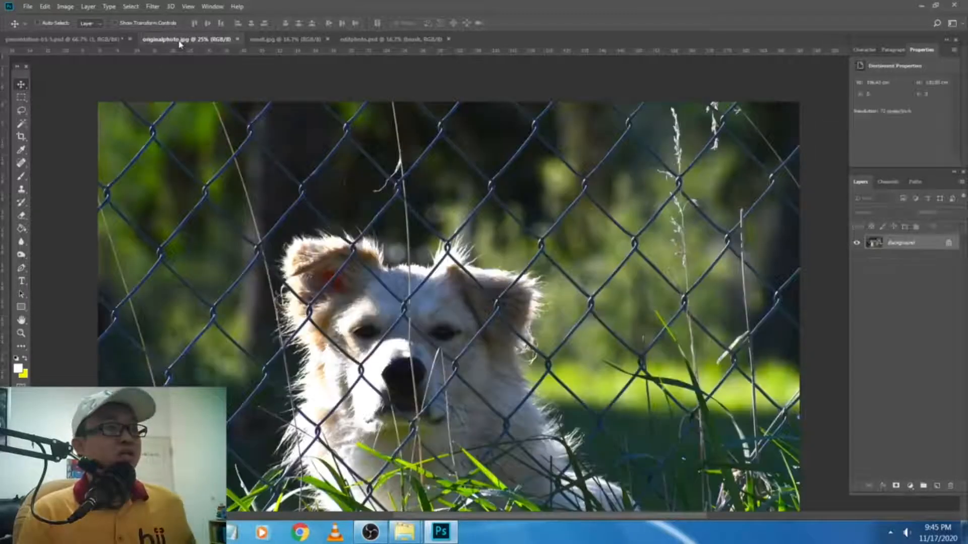
scroll(447, 220, down, 3)
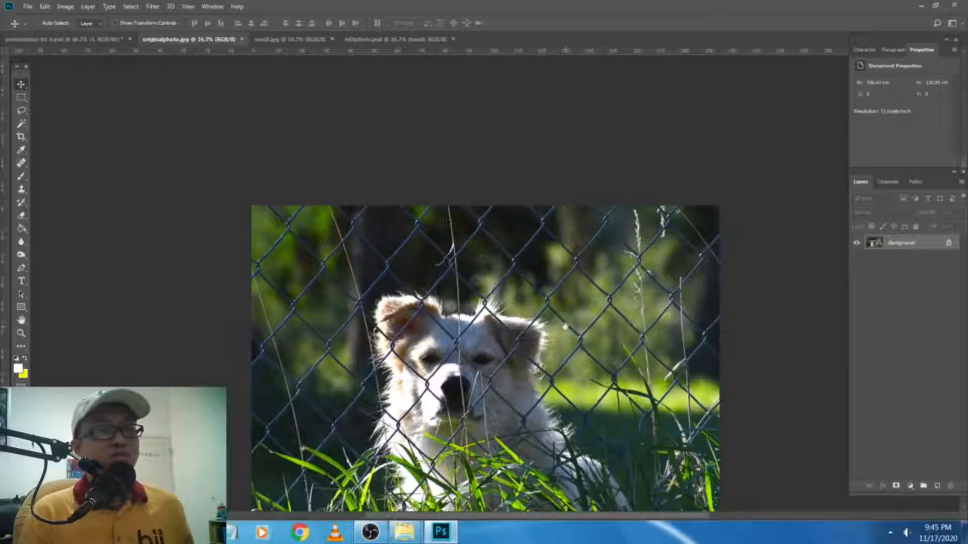
drag(565, 326, 539, 267)
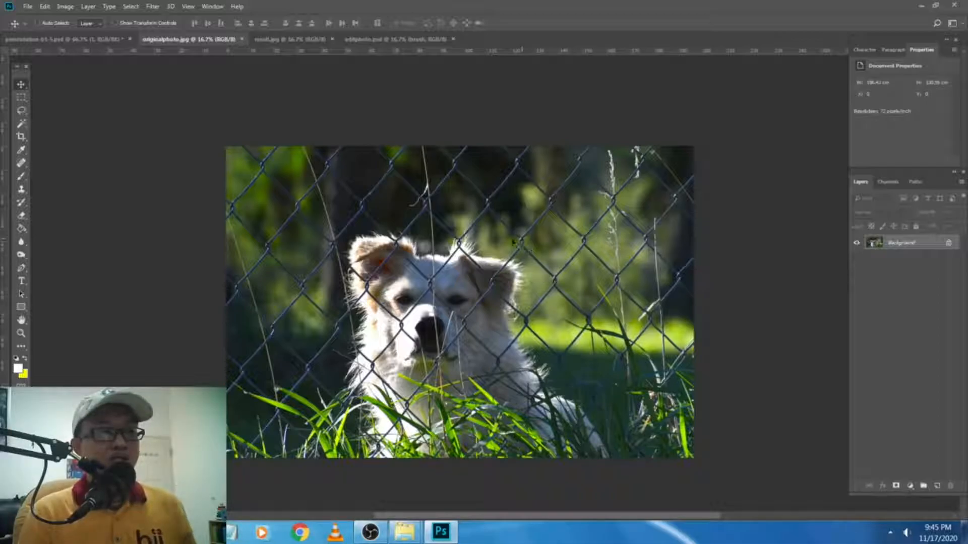
click(323, 39)
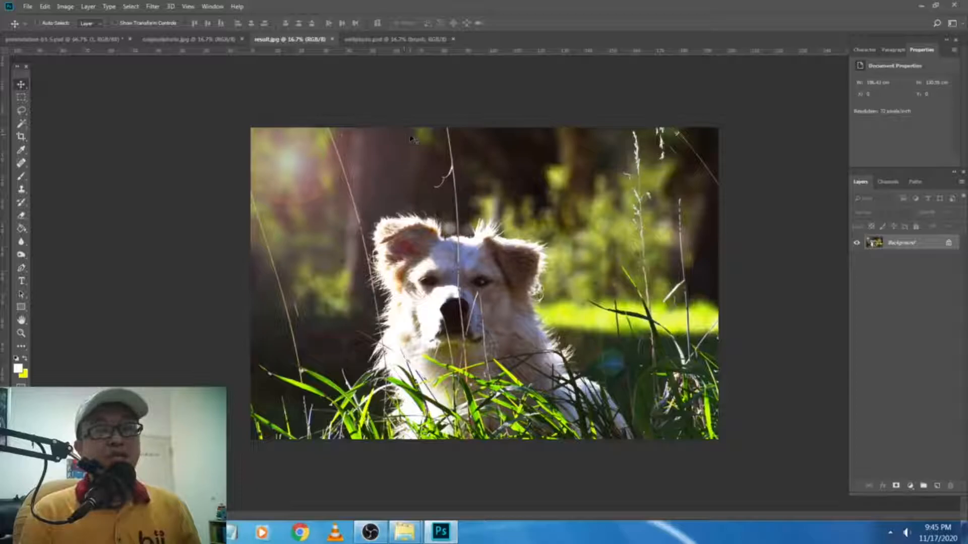
click(191, 40)
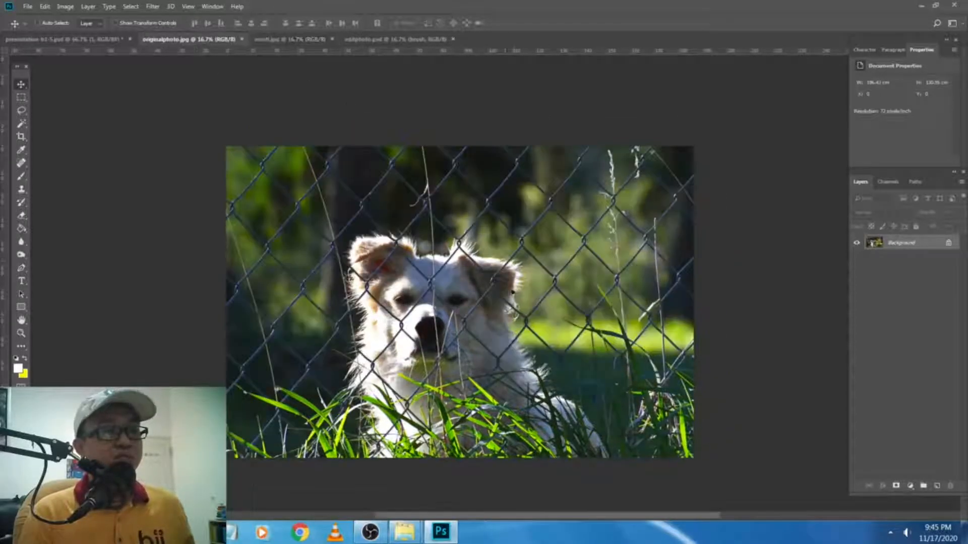
drag(473, 246, 481, 226)
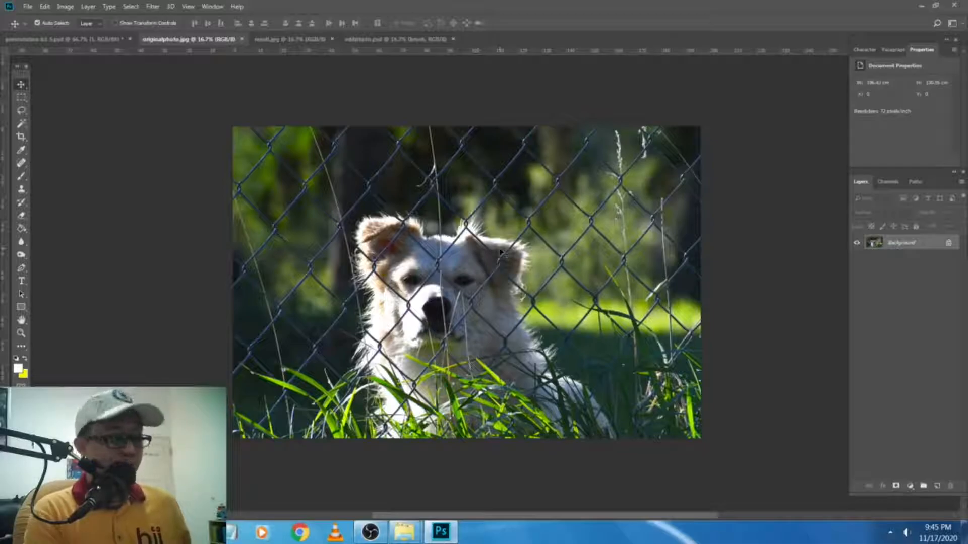
Create a new layer named "brush" above the Background in originalphoto.jpg
key(ctrl+shift+n)
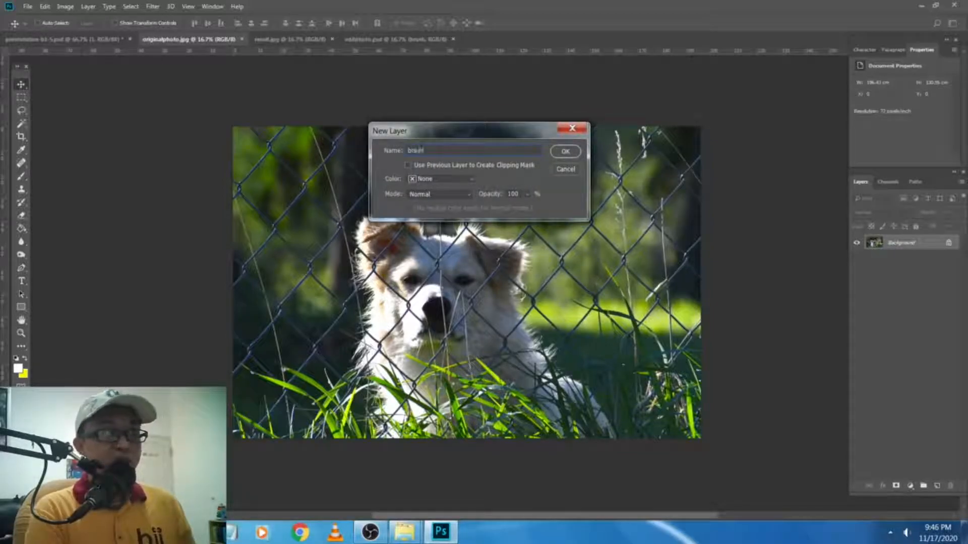
text(brush)
key(Return)
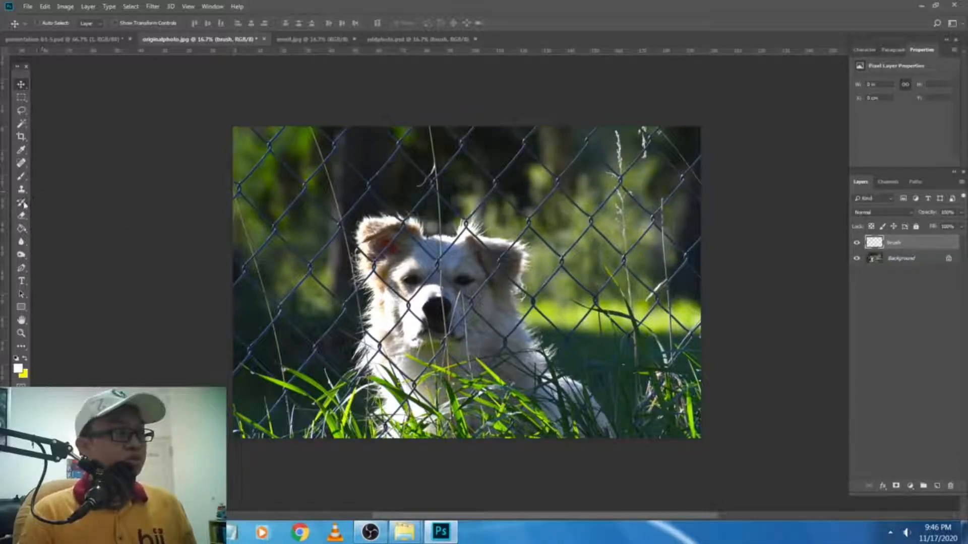
Activate the Brush tool with the Hard Round tip at 100% hardness
right_click(21, 176)
click(52, 177)
scroll(434, 227, up, 2)
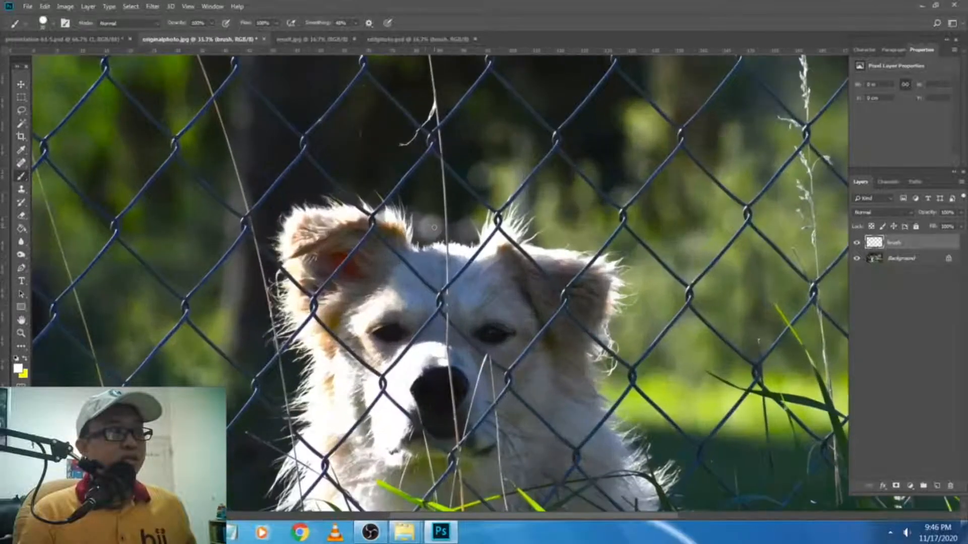
right_click(392, 214)
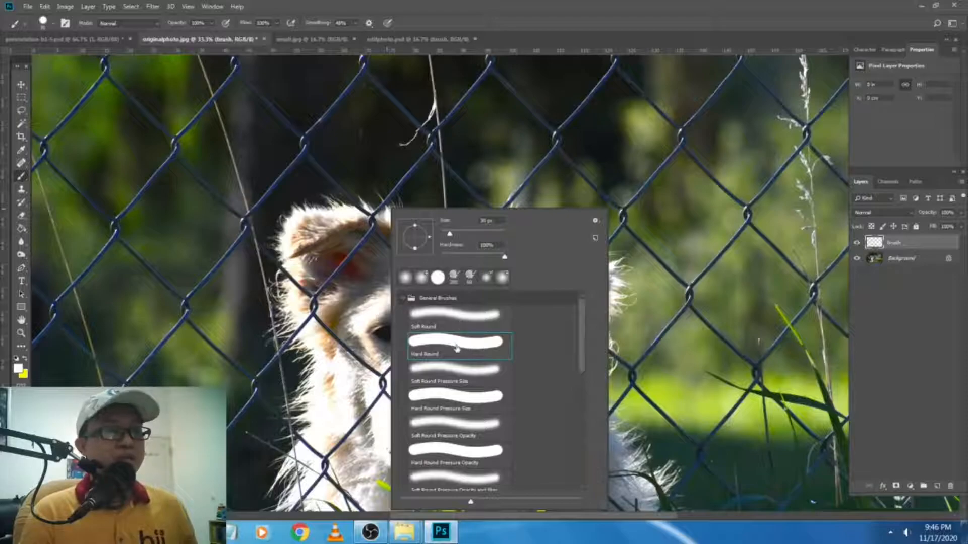
click(438, 161)
Set the foreground colour to black and shrink the brush until it is slightly wider than the fence wire
drag(343, 177, 590, 242)
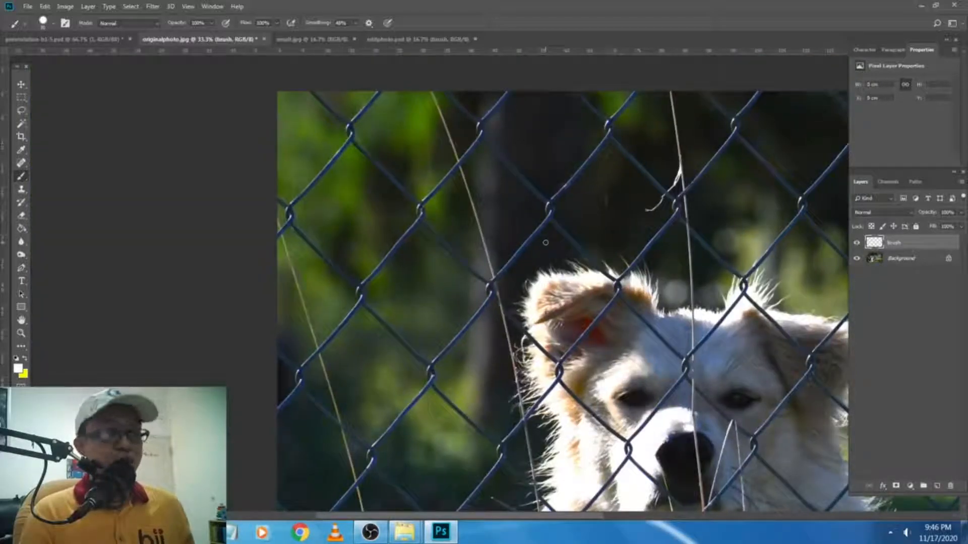
drag(508, 201, 458, 239)
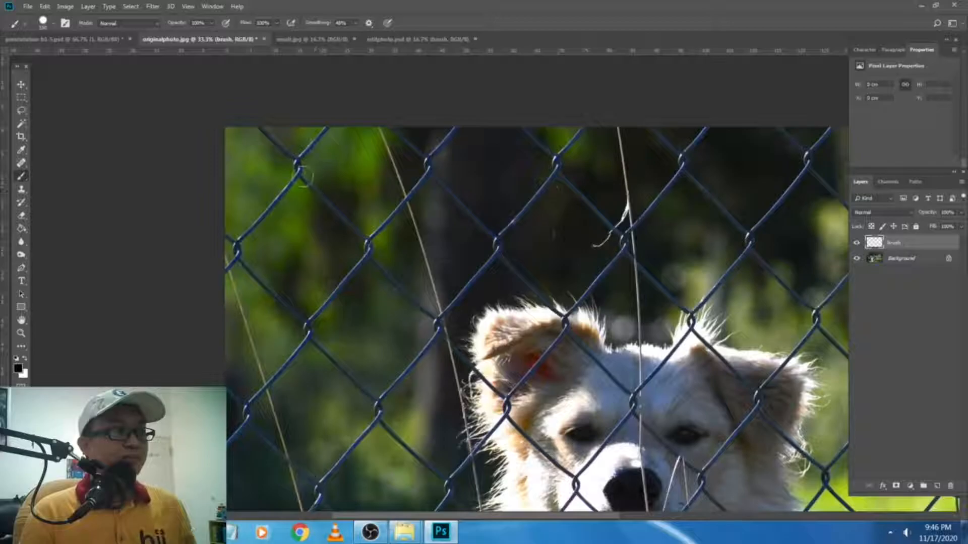
scroll(301, 176, up, 6)
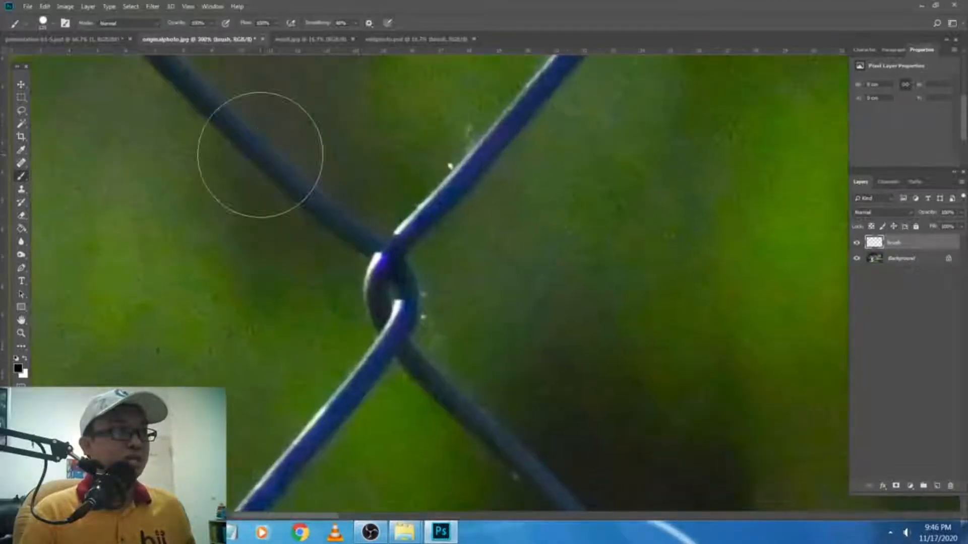
scroll(260, 155, down, 3)
key(bracketleft)
key(bracketleft)
key(bracketleft)
key(bracketleft)
key(bracketleft)
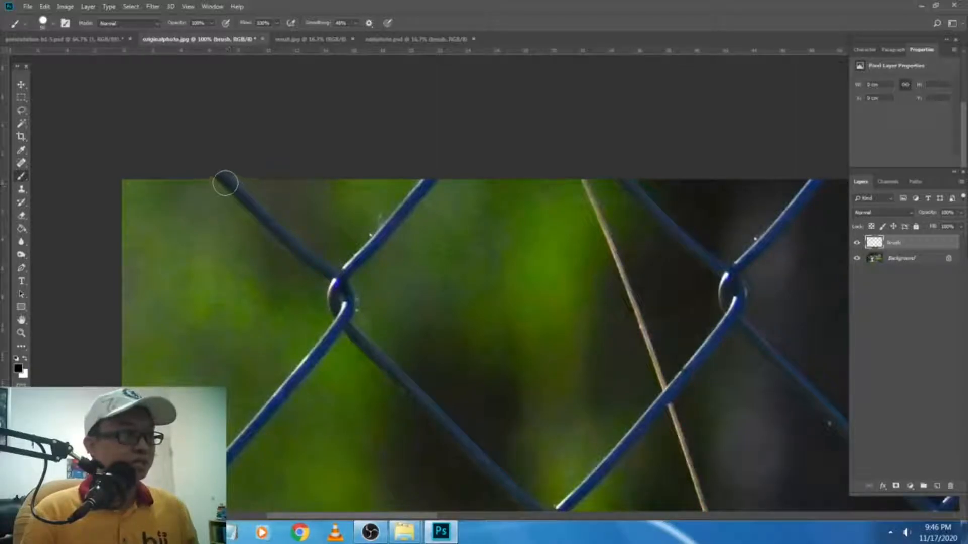
Paint black over the two wires that run from the photo's upper edge down to the first fence knot
mouse_move(225, 182)
mouse_down()
mouse_move(350, 292)
mouse_move(345, 276)
mouse_move(436, 186)
mouse_move(403, 220)
mouse_up()
key(ctrl+z)
key(ctrl+z)
drag(433, 177, 339, 283)
drag(378, 125, 387, 101)
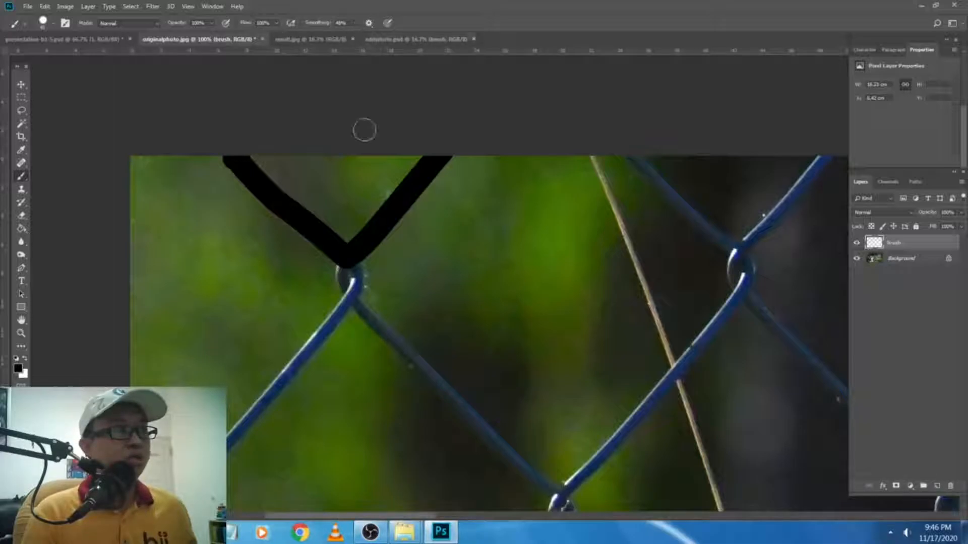
Try freehand test strokes on the photo at different brush Smoothing values, including 100%, undoing each stroke
mouse_move(419, 232)
mouse_down()
mouse_move(552, 273)
mouse_move(569, 295)
mouse_up()
key(ctrl+z)
mouse_move(508, 239)
mouse_down()
mouse_move(512, 201)
mouse_move(519, 250)
mouse_up()
key(ctrl+z)
drag(446, 225, 549, 282)
key(ctrl+z)
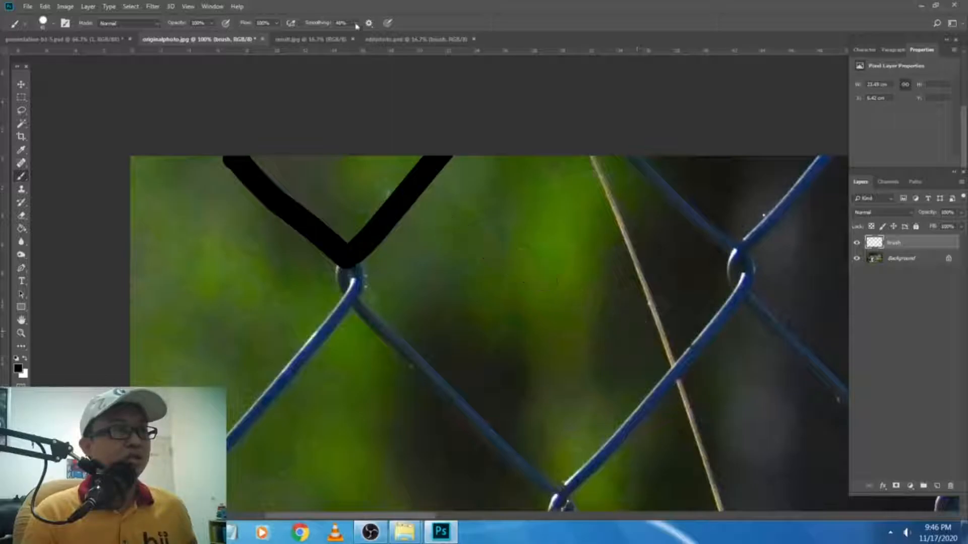
drag(449, 208, 691, 339)
key(ctrl+z)
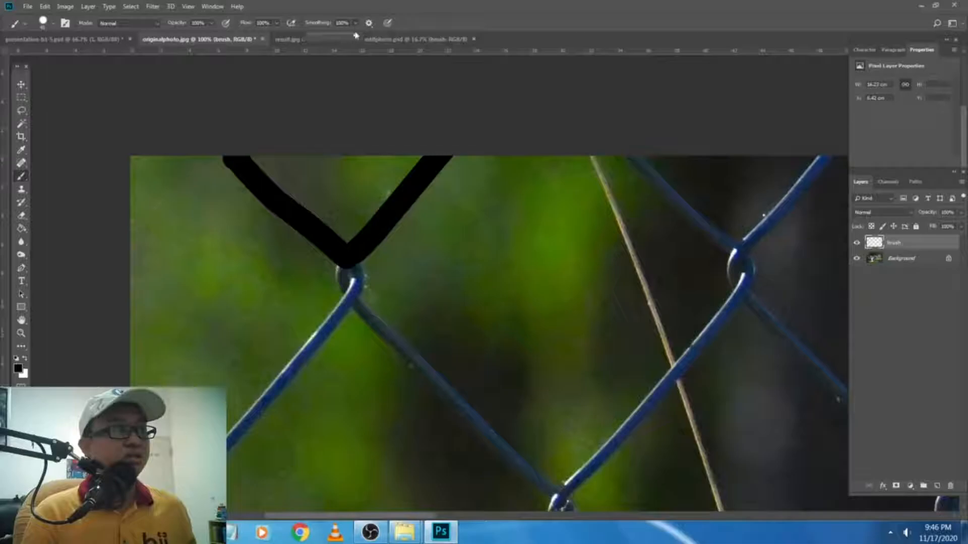
drag(475, 216, 734, 384)
key(ctrl+z)
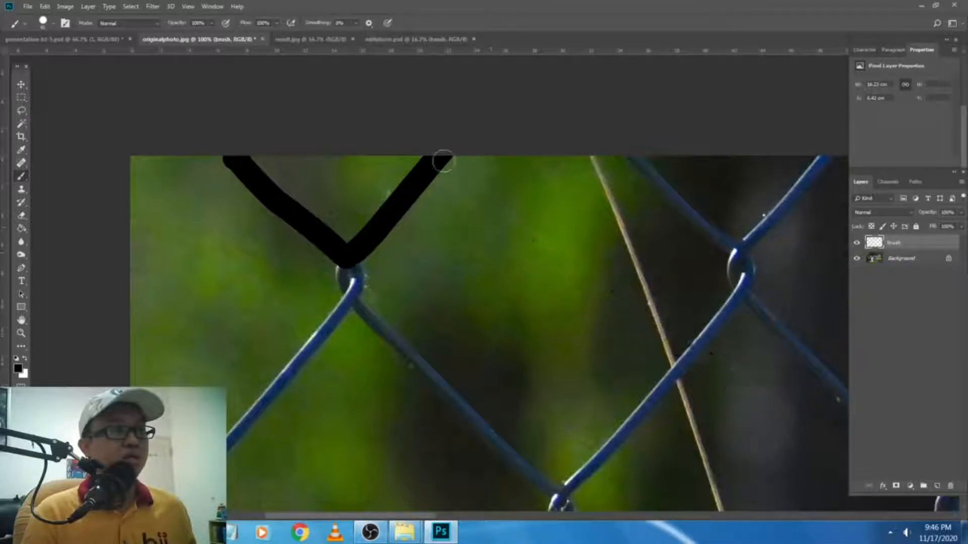
Set the brush Smoothing to 51% and paint over the first knot and its wire down to the knot at the photo's left edge
drag(379, 42, 381, 44)
drag(385, 315, 449, 196)
mouse_move(406, 154)
mouse_down()
mouse_move(417, 179)
mouse_move(420, 153)
mouse_move(417, 185)
mouse_move(297, 328)
mouse_move(233, 390)
mouse_move(190, 364)
mouse_up()
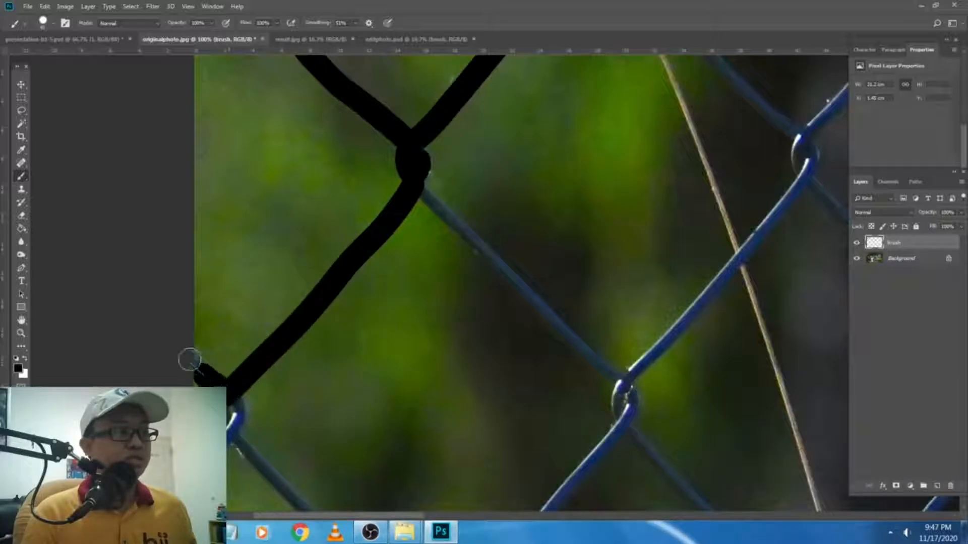
Paint over the left-edge knot and the wire running from it down to the right, redoing the misplaced stroke
drag(257, 430, 272, 317)
mouse_move(226, 259)
mouse_down()
mouse_move(257, 314)
mouse_move(245, 293)
mouse_move(248, 314)
mouse_move(198, 378)
mouse_move(212, 364)
mouse_move(263, 354)
mouse_move(306, 401)
mouse_up()
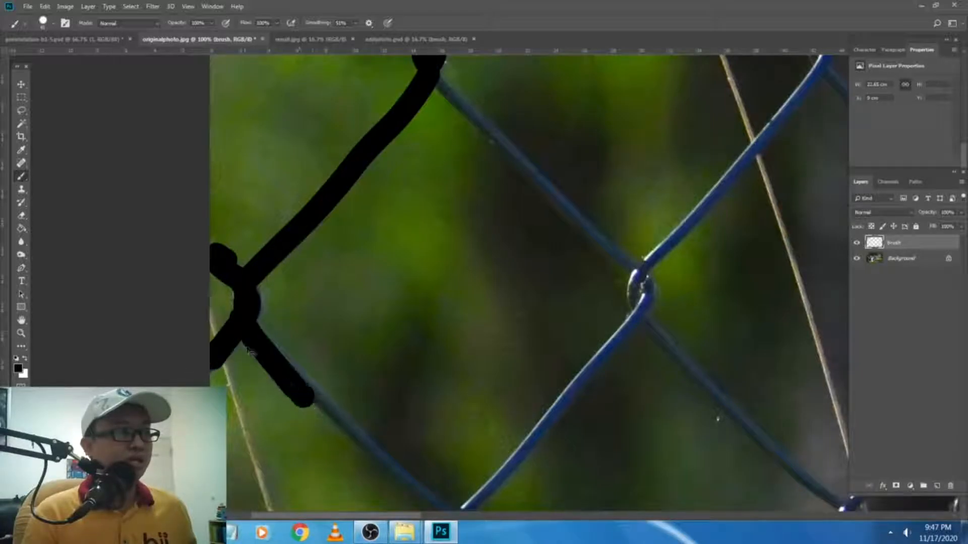
key(ctrl+z)
mouse_move(248, 302)
mouse_down()
mouse_move(243, 324)
mouse_move(358, 443)
mouse_move(447, 509)
mouse_move(471, 514)
mouse_up()
Paint over the remaining sides of the first fence diamond and the wire rising to the next knot on its right
drag(492, 439, 479, 385)
mouse_move(466, 482)
mouse_down()
mouse_move(438, 377)
mouse_move(416, 383)
mouse_move(422, 351)
mouse_move(365, 422)
mouse_move(536, 230)
mouse_move(555, 202)
mouse_move(535, 215)
mouse_move(542, 196)
mouse_move(527, 348)
mouse_up()
drag(502, 303, 304, 110)
click(865, 340)
mouse_move(754, 257)
mouse_down()
mouse_move(734, 258)
mouse_move(669, 320)
mouse_up()
click(895, 243)
Paint over the wires joining the second upper knot to the photo's upper edge and the wire descending to its right
mouse_move(424, 392)
mouse_down()
mouse_move(614, 174)
mouse_move(545, 262)
mouse_move(549, 238)
mouse_move(561, 275)
mouse_move(547, 246)
mouse_move(432, 126)
mouse_up()
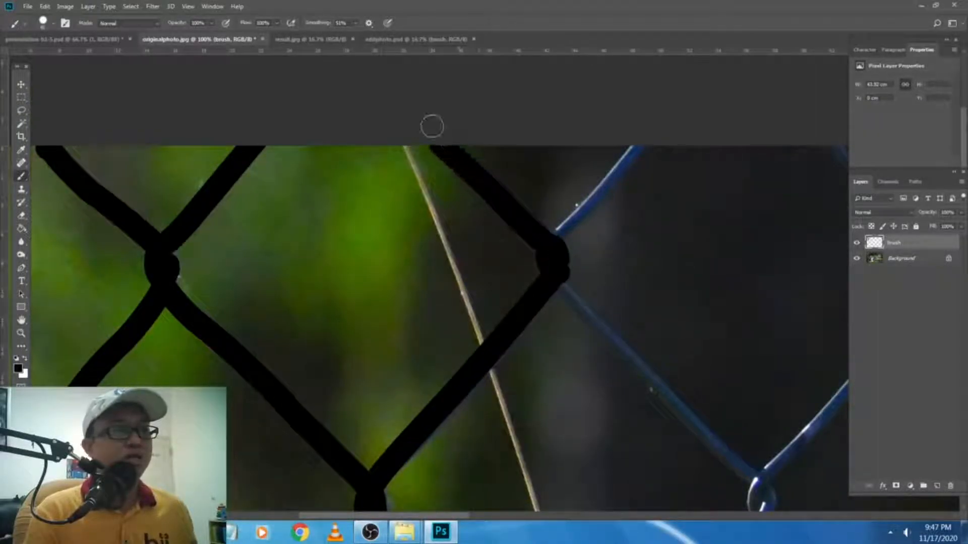
drag(555, 242, 661, 117)
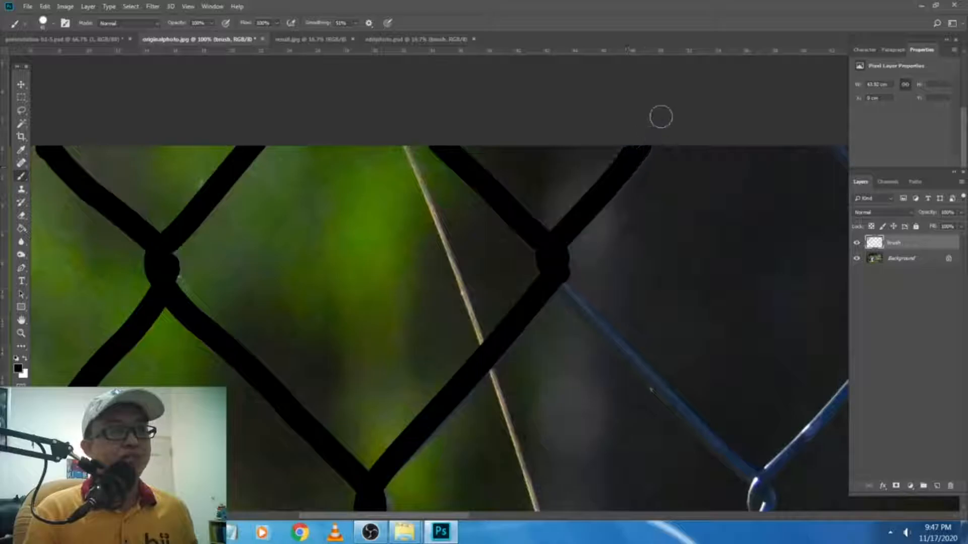
scroll(607, 219, down, 1)
mouse_move(603, 265)
mouse_down()
mouse_move(525, 212)
mouse_move(511, 217)
mouse_move(637, 341)
mouse_up()
Switch to editphoto.psd with the fully painted fence, place it directly after originalphoto.jpg, and compare the two documents
key(v)
scroll(598, 304, down, 1)
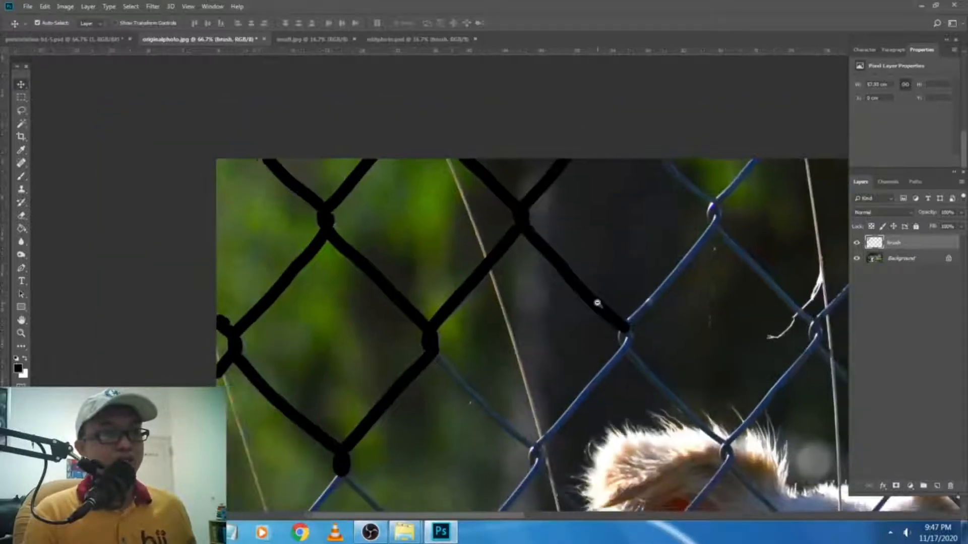
scroll(597, 303, down, 2)
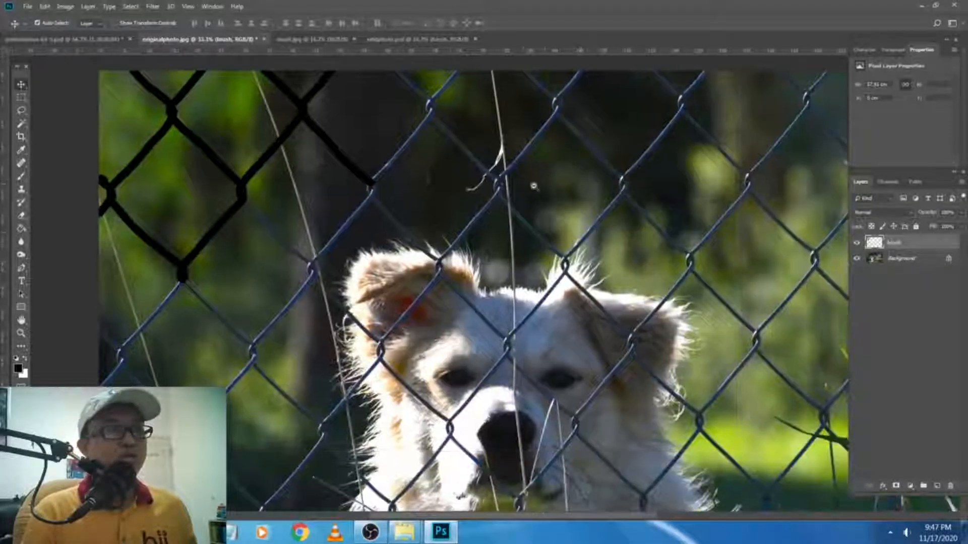
scroll(534, 186, down, 3)
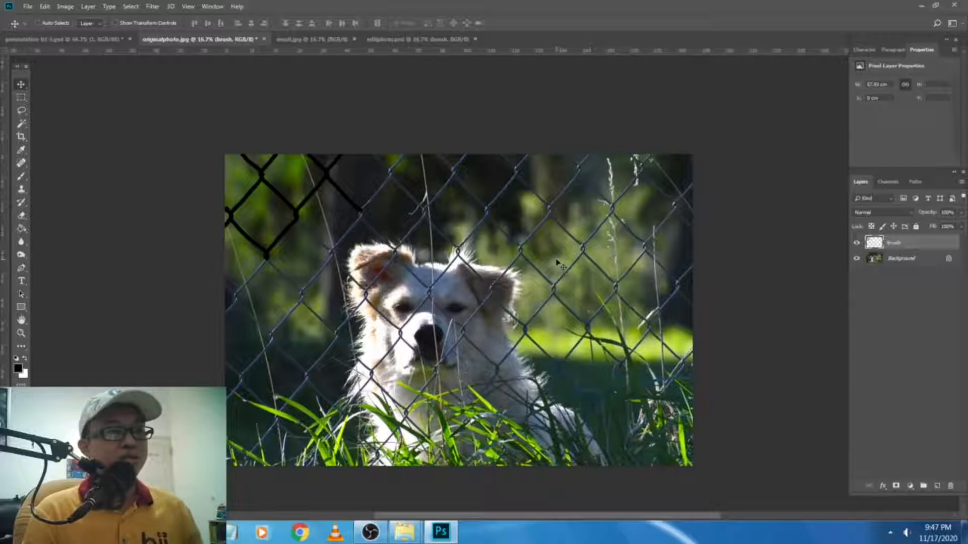
click(421, 40)
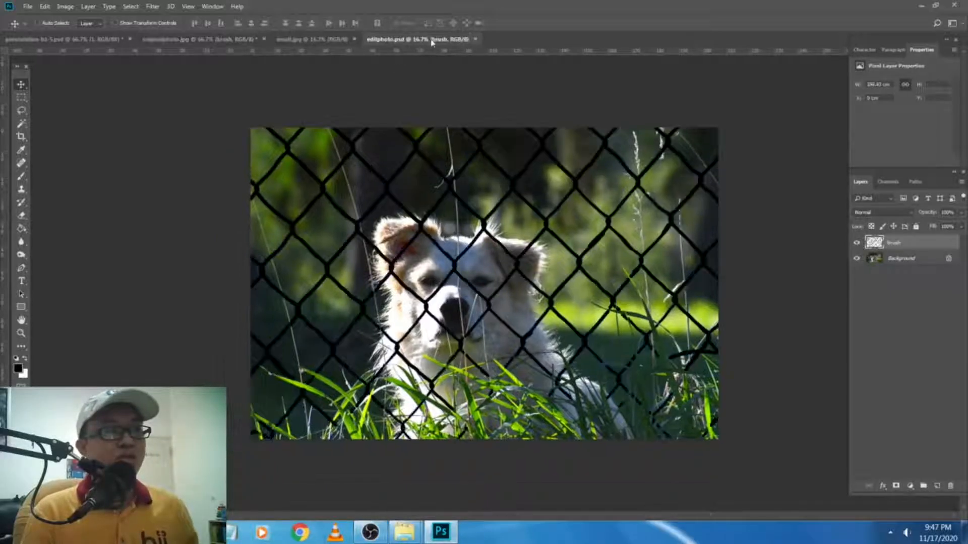
drag(433, 42, 322, 42)
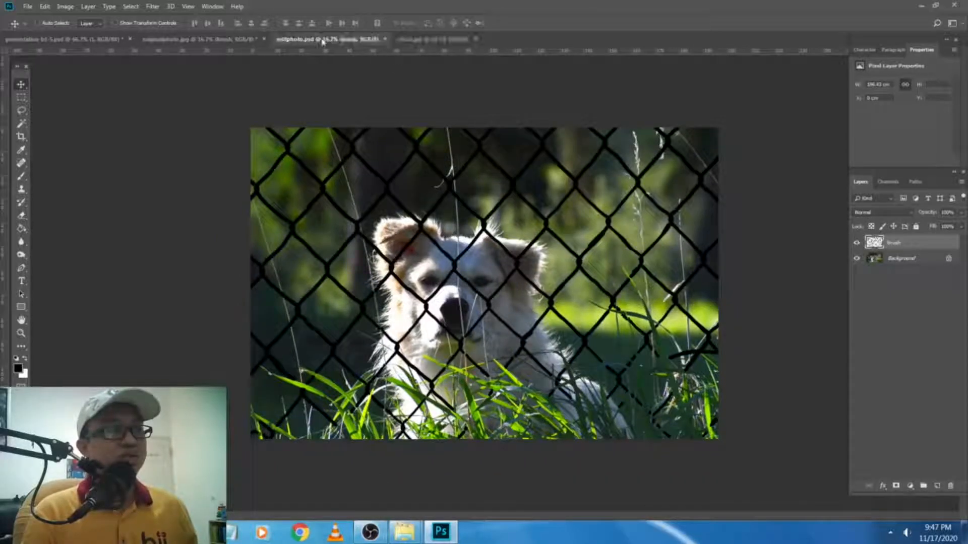
click(186, 39)
click(313, 39)
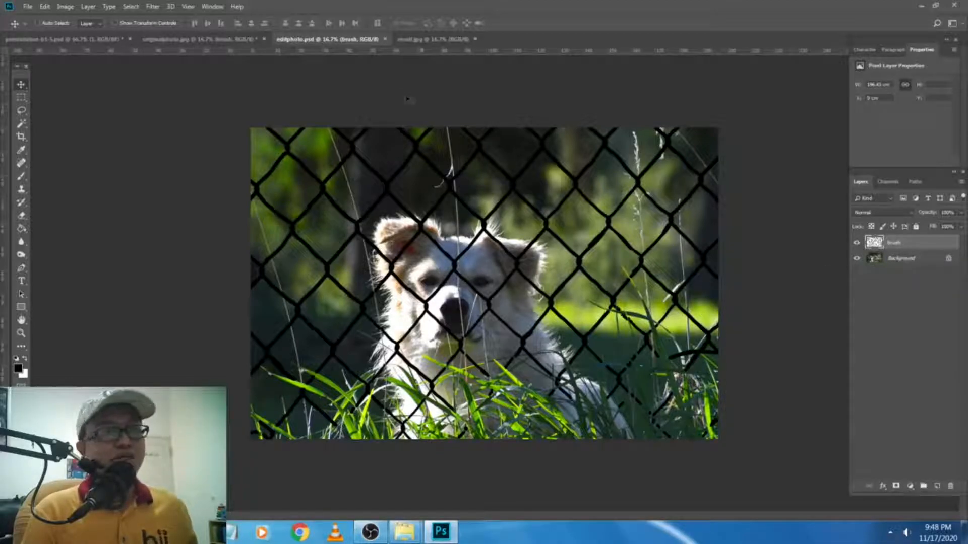
Duplicate the Background layer in editphoto.psd
click(900, 259)
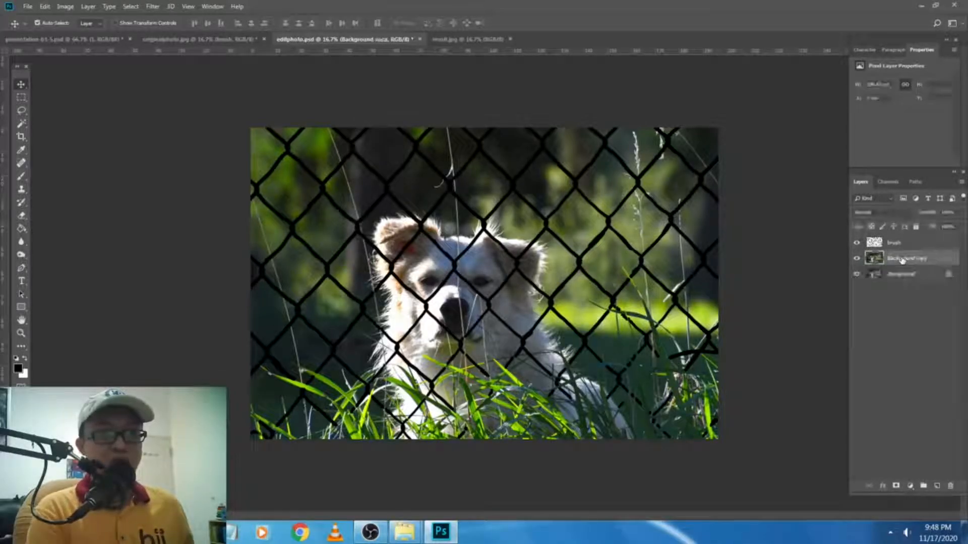
drag(902, 260, 937, 486)
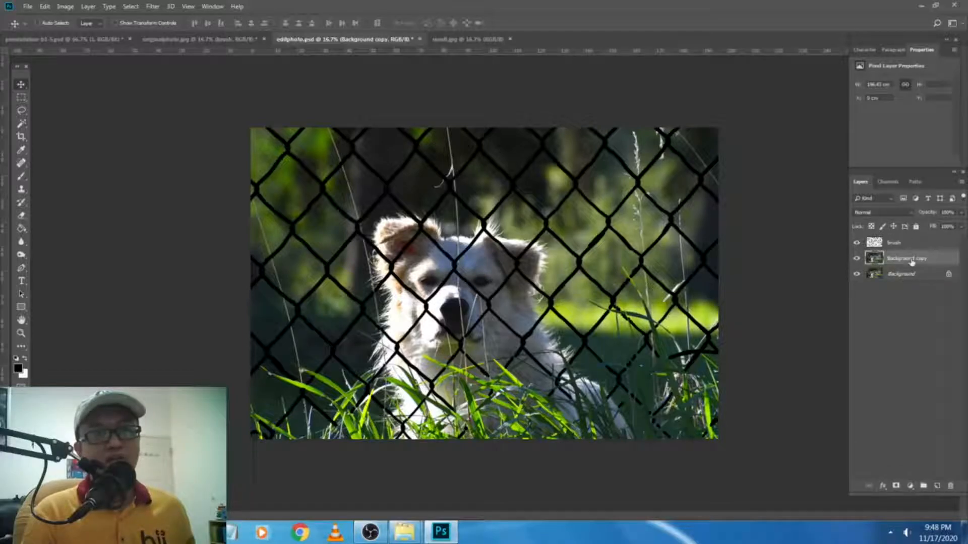
Load the brush layer's painted fence strokes as a selection and hide that layer
click(882, 245)
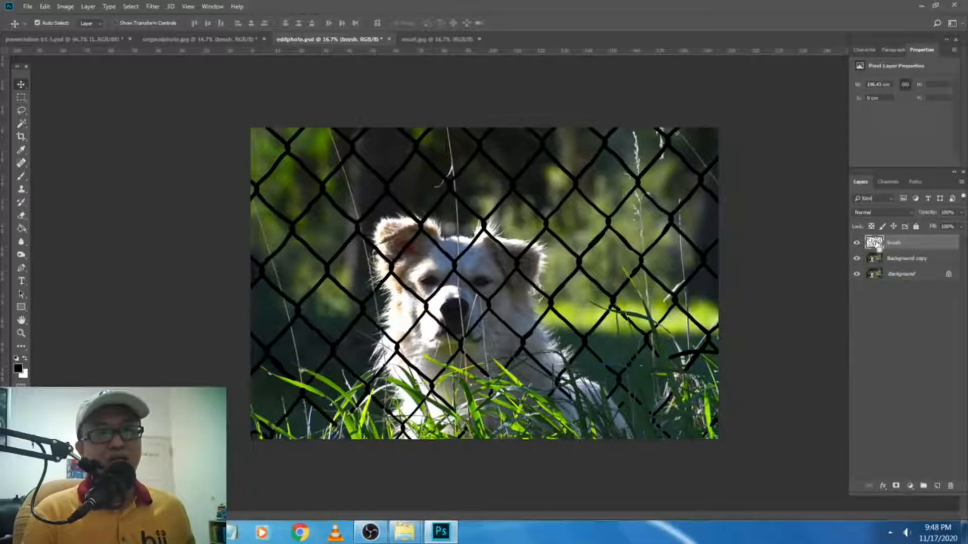
ctrl+click(875, 242)
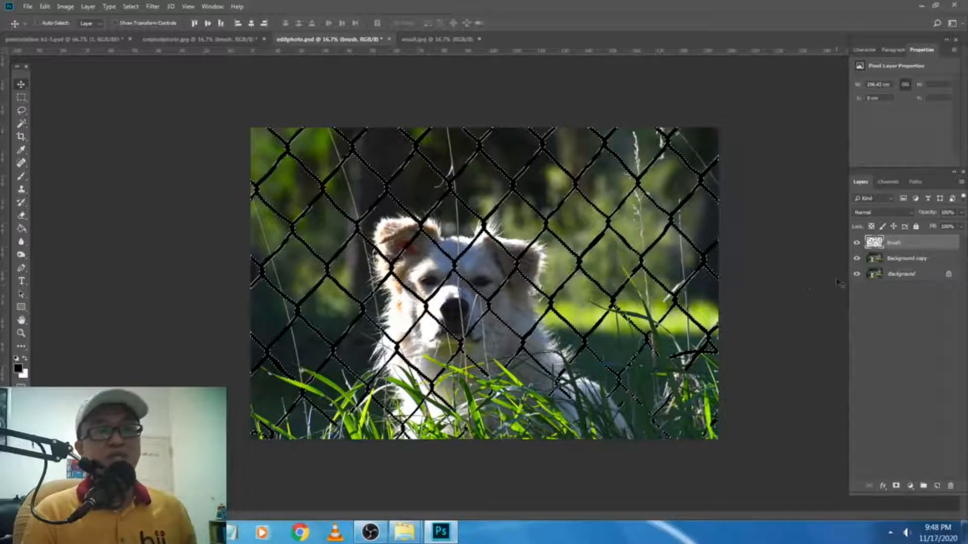
click(857, 244)
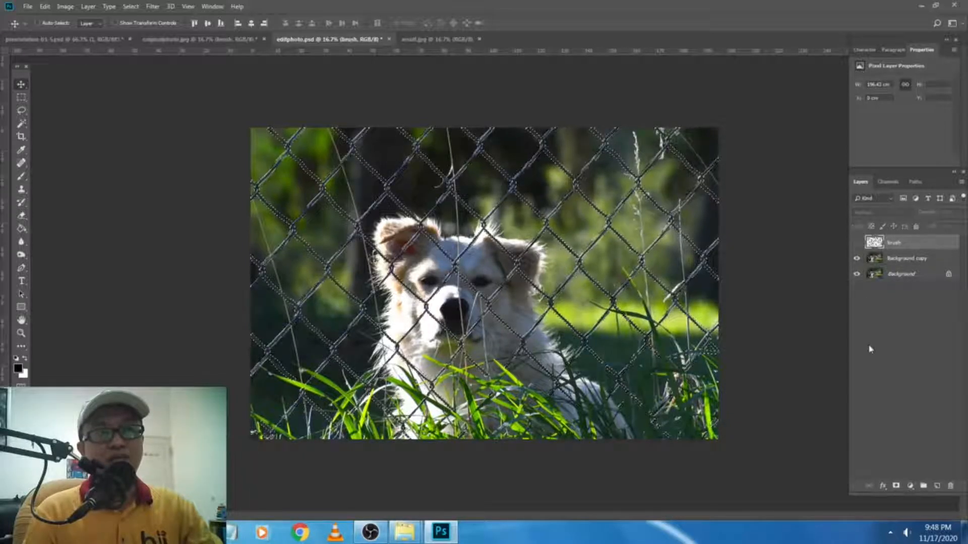
Rename the Background copy layer to "foto duplikat"
click(932, 261)
double_click(910, 258)
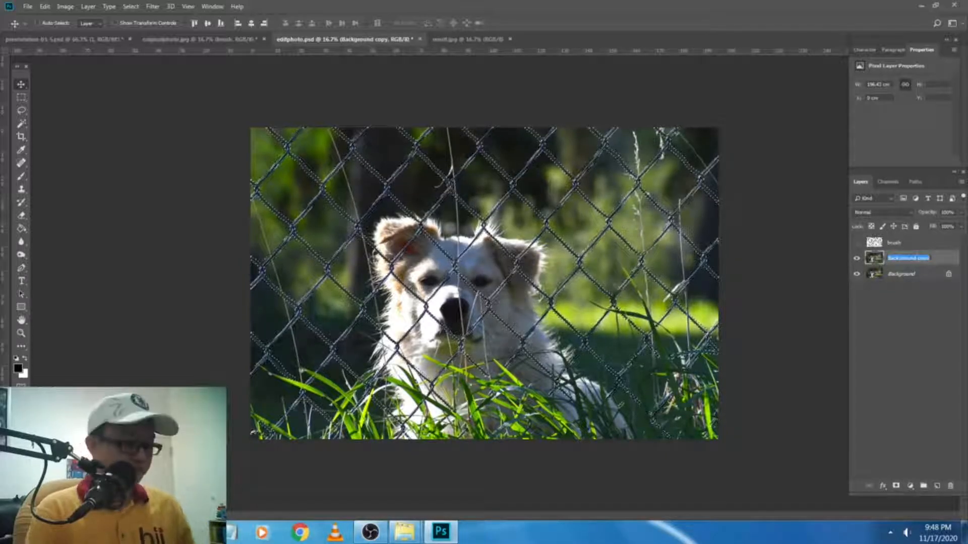
text(foto dua)
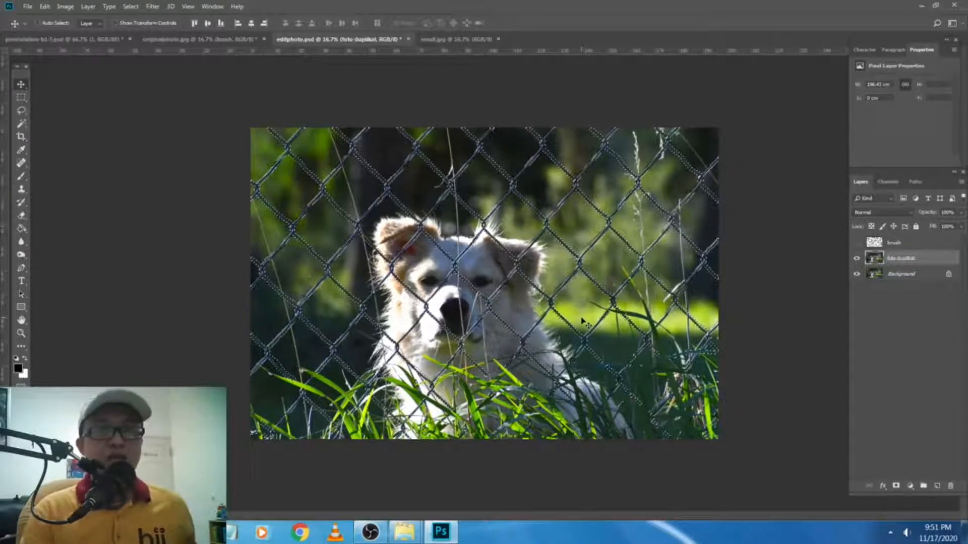
Fill the selected fence strokes on the foto duplikat layer with Content-Aware contents, and clear the selection
click(44, 9)
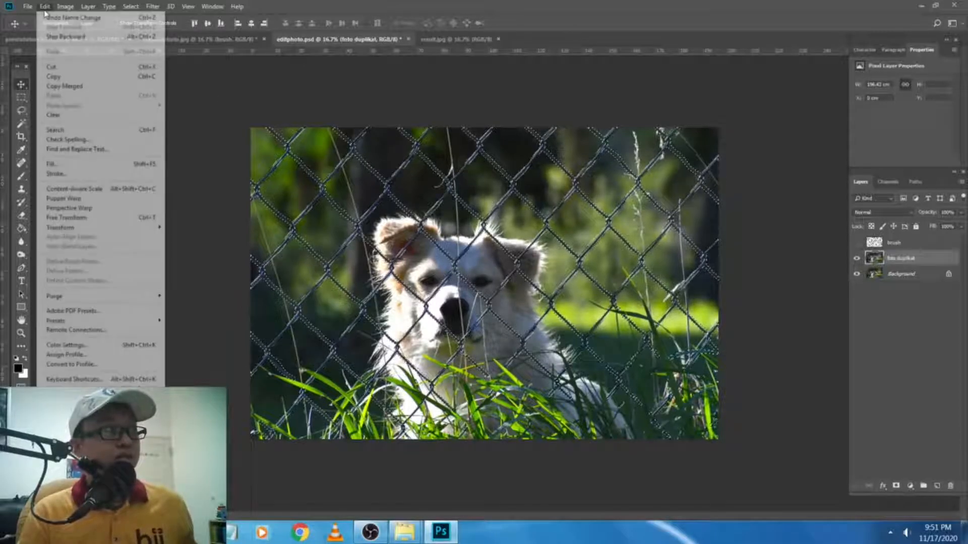
click(107, 164)
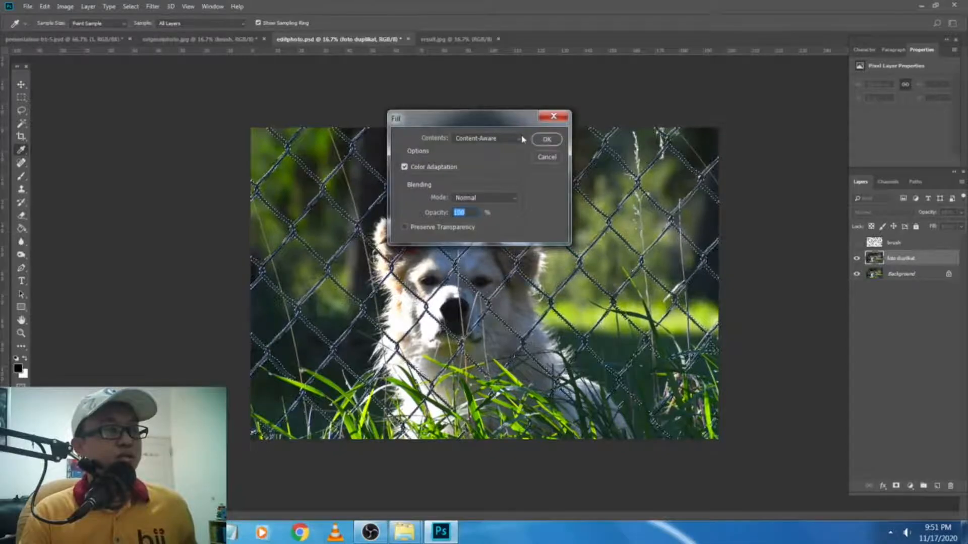
click(519, 138)
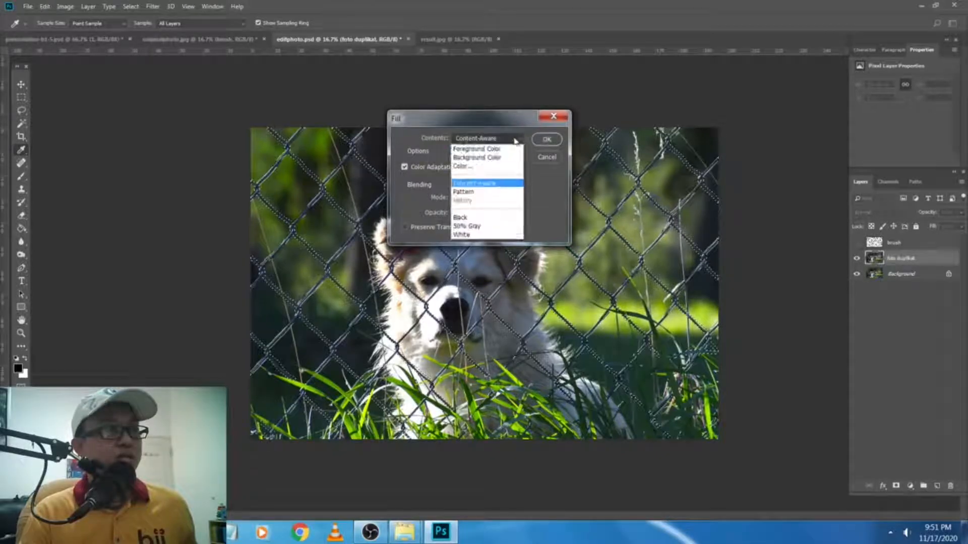
click(481, 184)
click(547, 140)
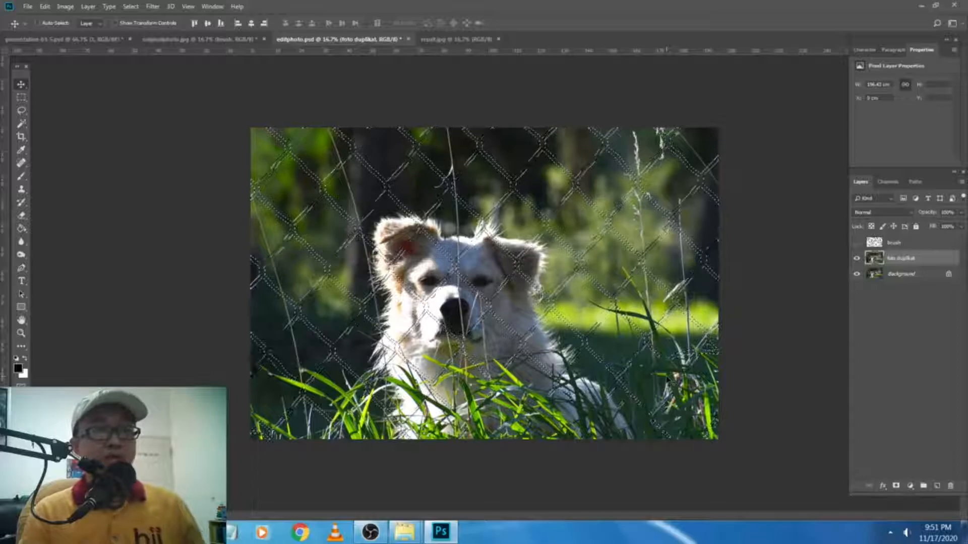
key(ctrl)
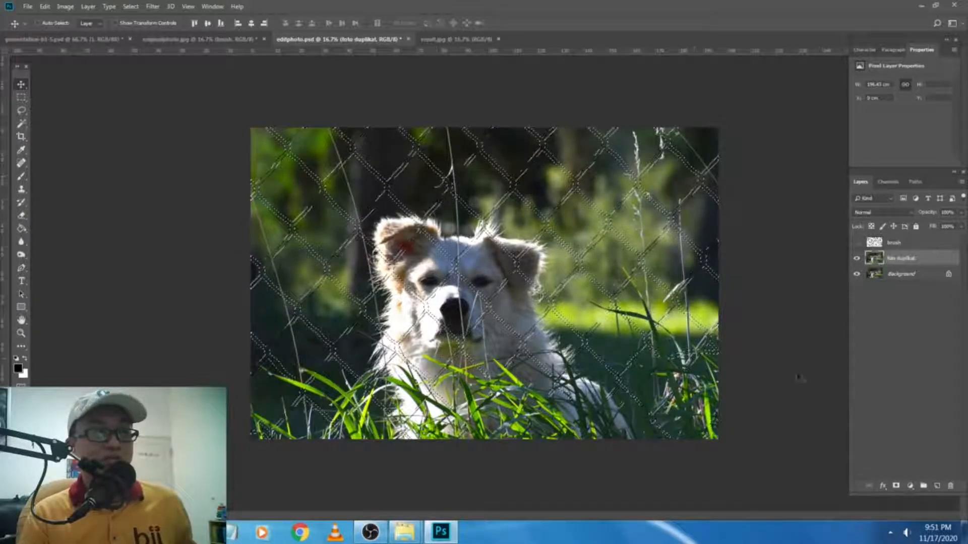
key(ctrl+d)
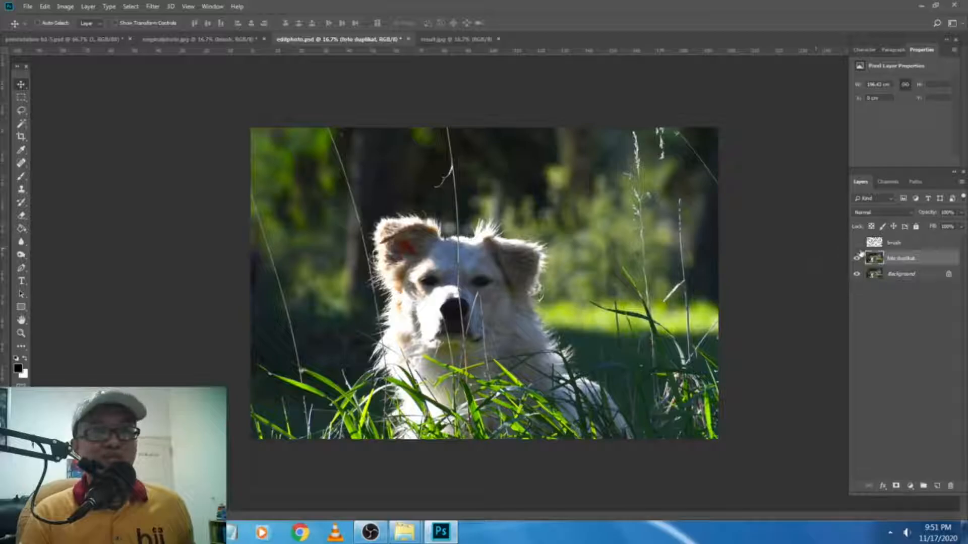
Add a new layer named "healingbrush" above the foto duplikat layer
key(ctrl+plus)
key(ctrl+plus)
key(ctrl+plus)
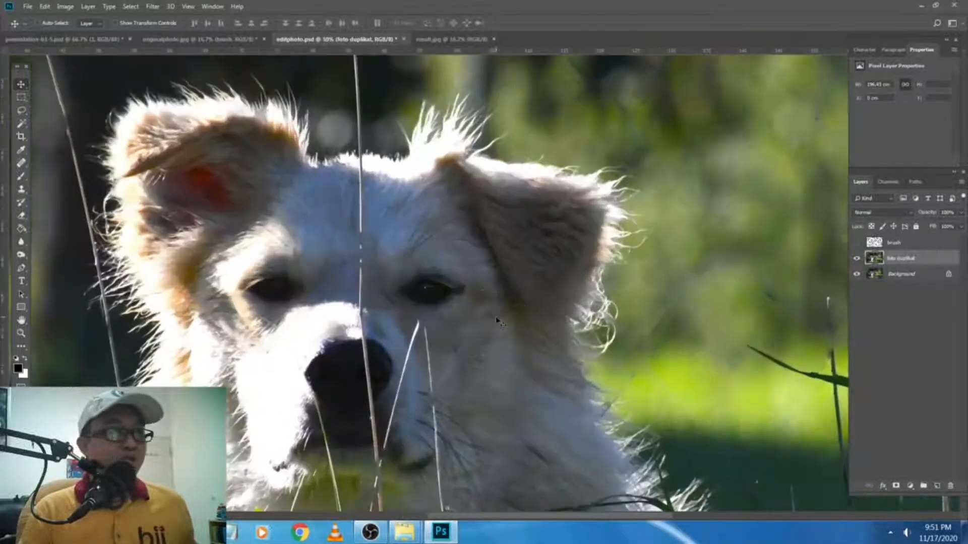
key(ctrl+plus)
key(ctrl+plus)
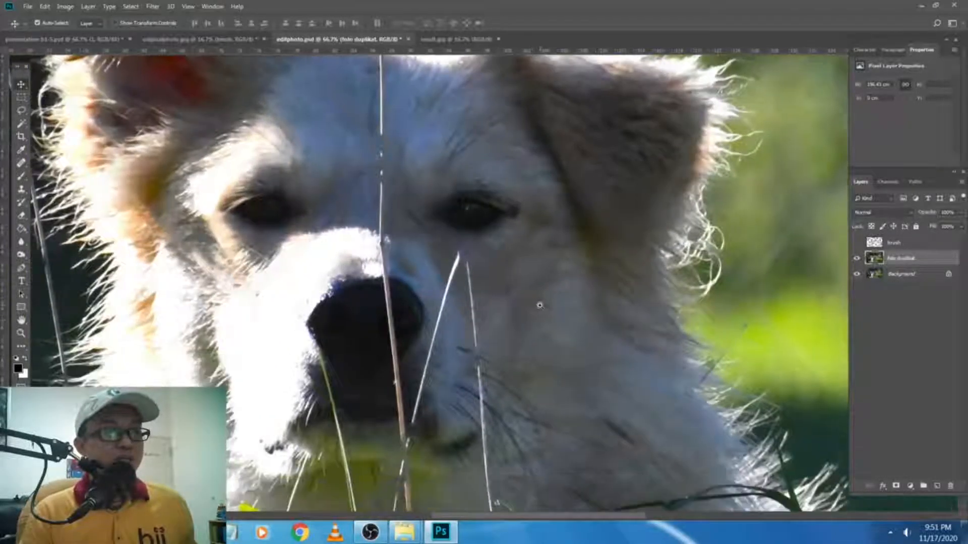
key(ctrl+minus)
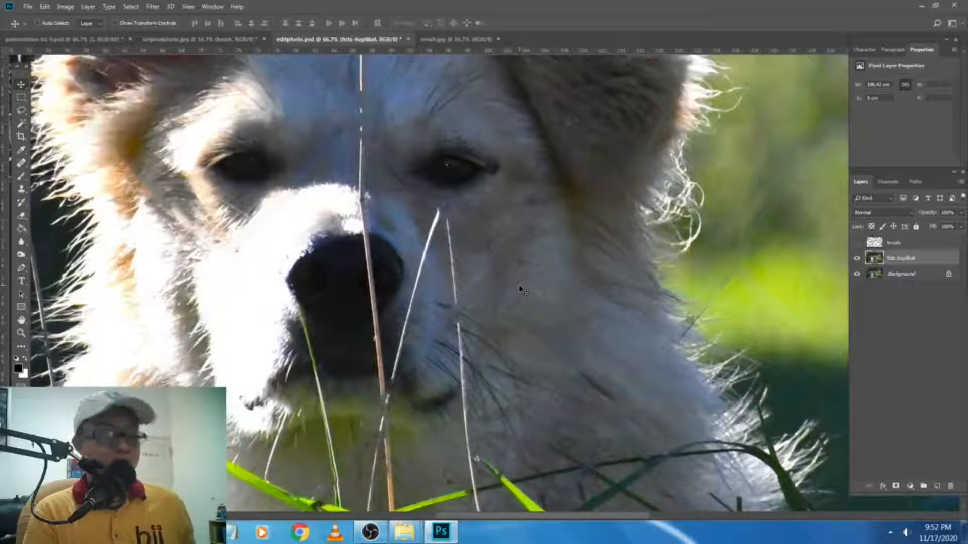
key(ctrl+shift+n)
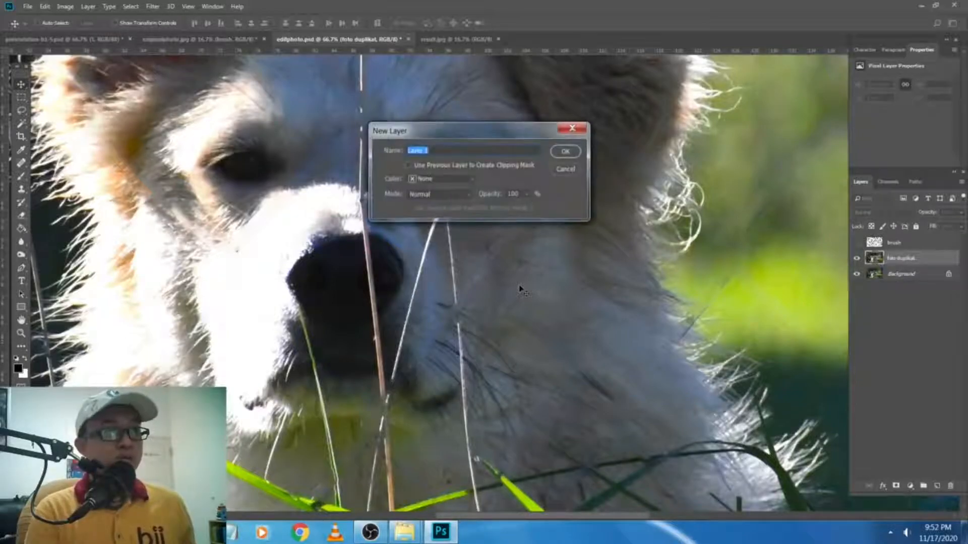
text(bij)
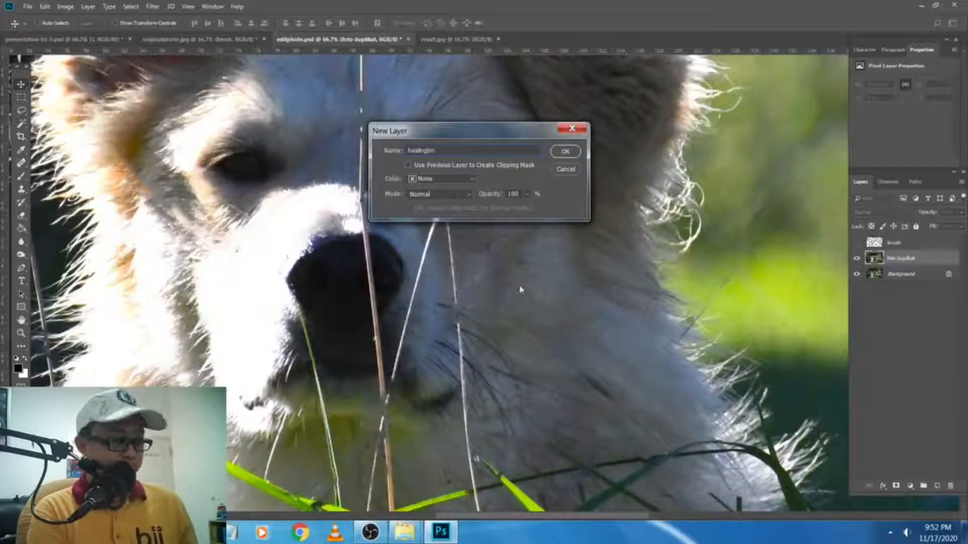
key(Return)
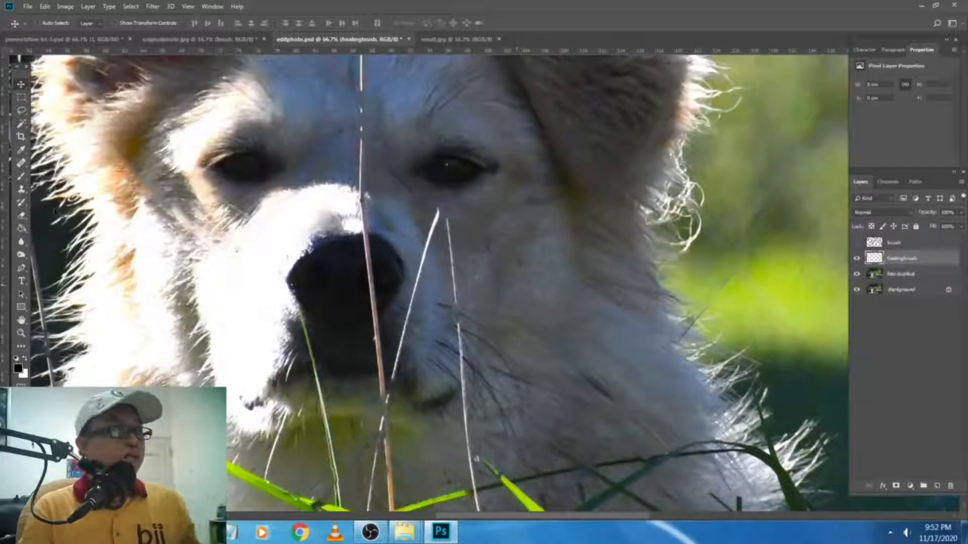
With the Healing Brush Tool, sample clean fur and retouch the dark fence trace between the dog's nose and the eye on the healingbrush layer
click(25, 164)
right_click(26, 164)
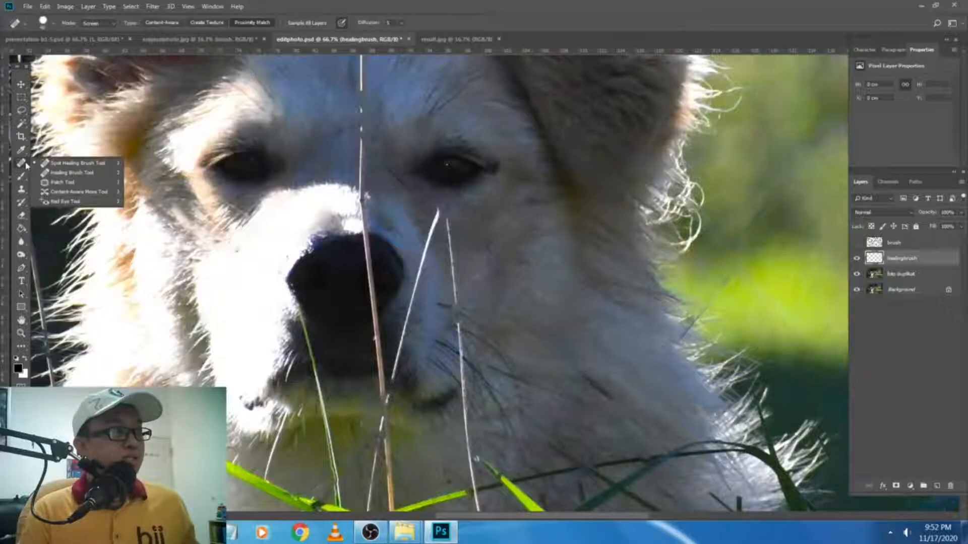
click(77, 172)
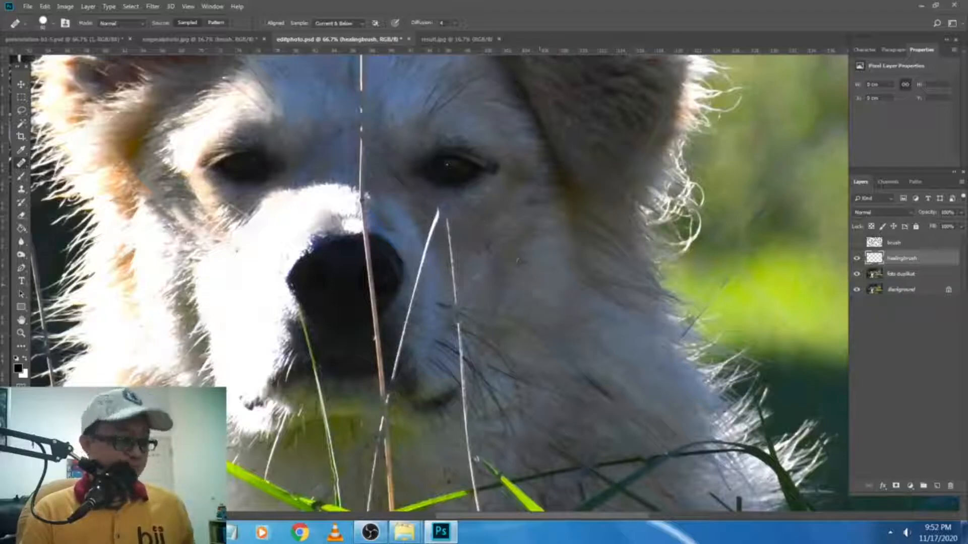
scroll(418, 164, up, 1)
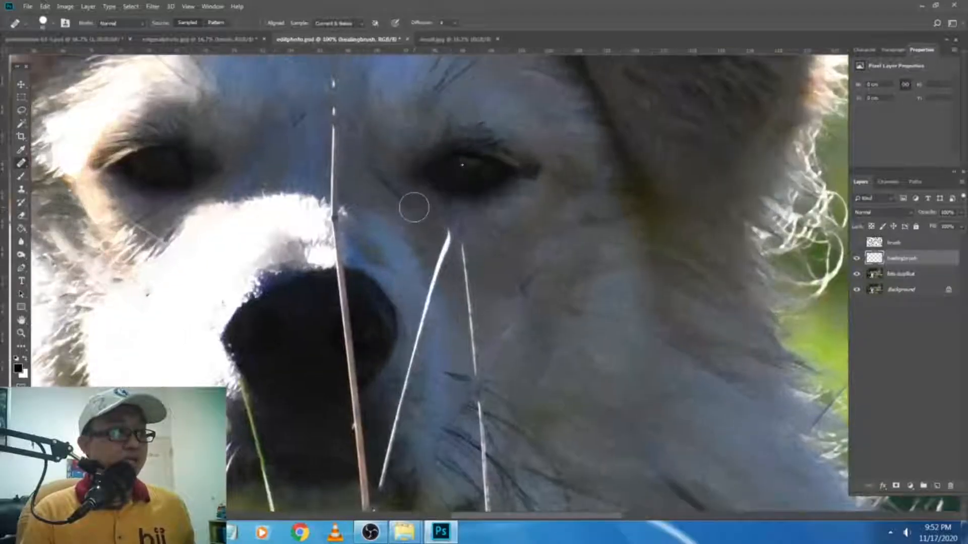
alt+click(418, 229)
click(404, 203)
alt+click(410, 218)
click(392, 194)
drag(391, 194, 388, 189)
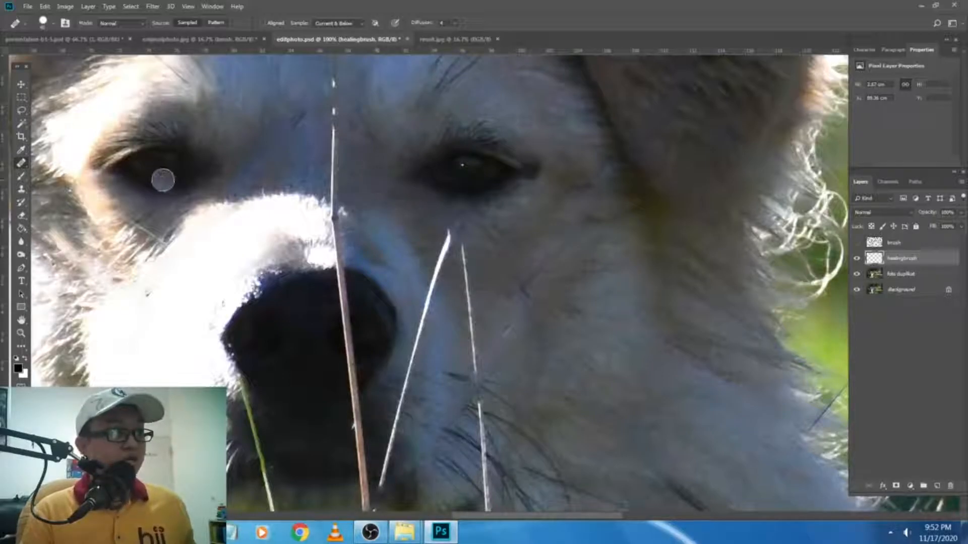
Switch to the Spot Healing Brush Tool, hide the healingbrush layer and make foto duplikat the active layer
right_click(30, 167)
click(72, 164)
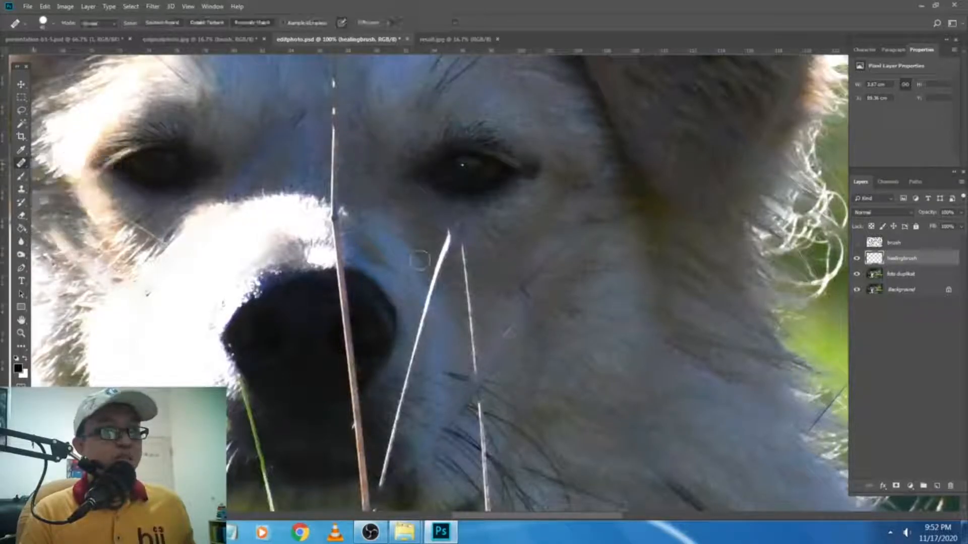
click(921, 276)
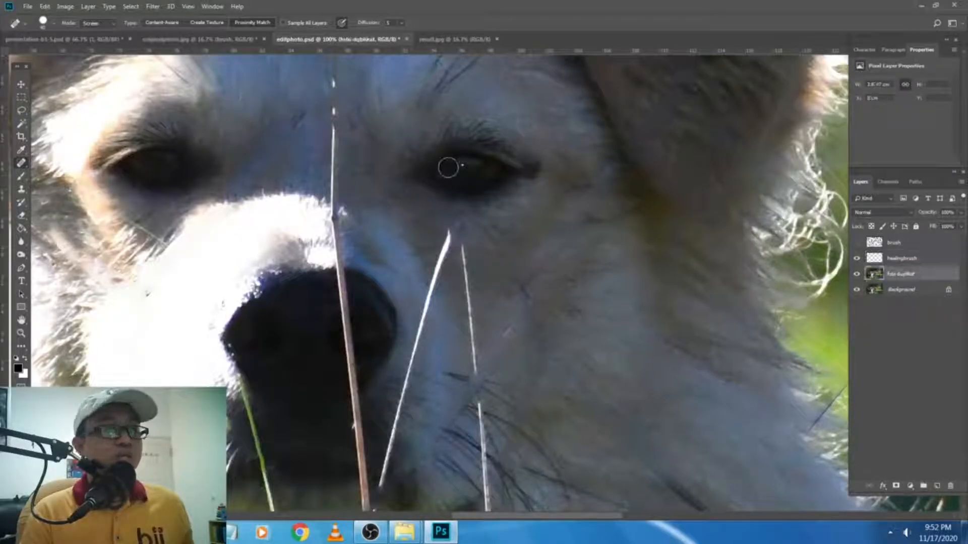
click(927, 259)
click(857, 258)
click(913, 277)
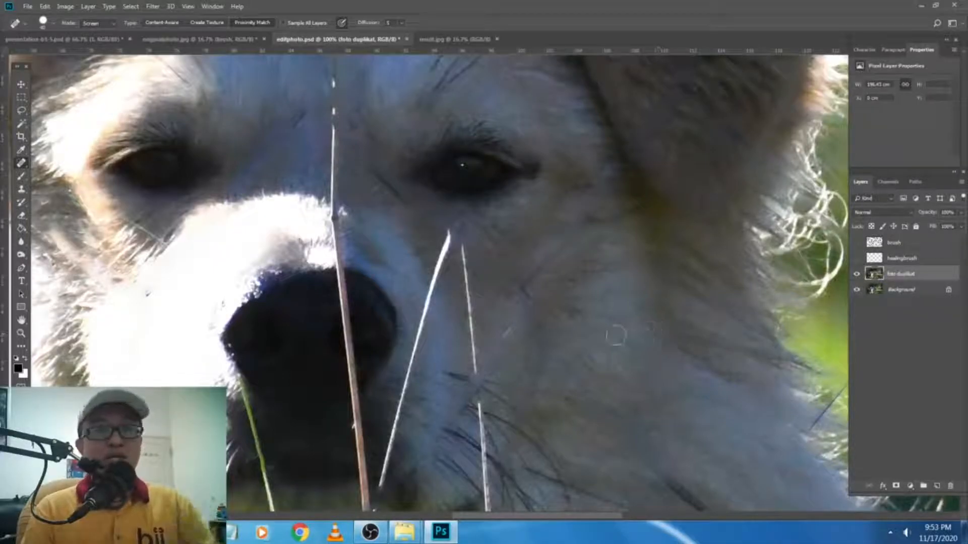
Spot-heal the leftover fence traces across the dog's cheek and neck fur on the foto duplikat layer
drag(551, 313, 520, 283)
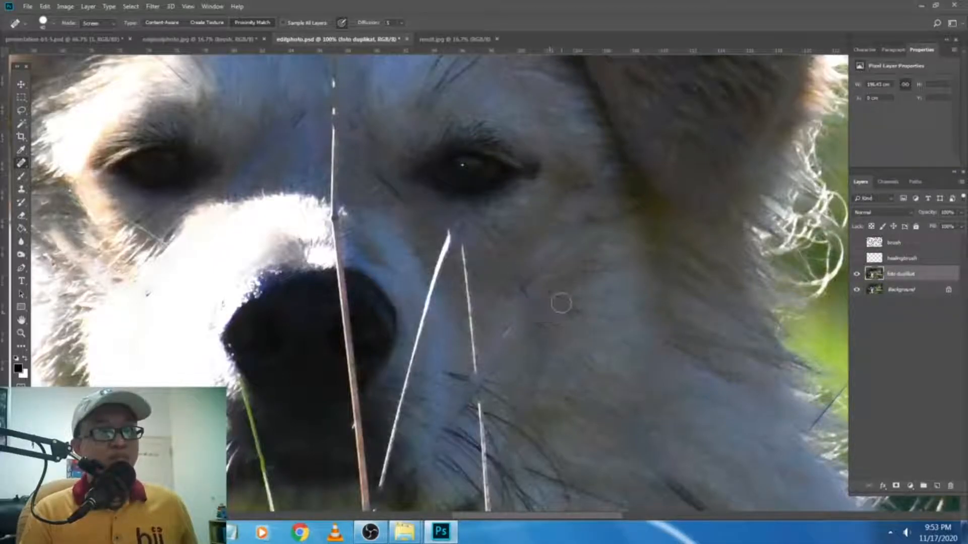
drag(576, 230, 607, 158)
drag(527, 314, 520, 272)
click(540, 309)
drag(550, 303, 541, 248)
drag(561, 339, 596, 267)
drag(562, 405, 577, 326)
drag(582, 402, 577, 356)
click(605, 424)
click(655, 448)
drag(649, 454, 620, 324)
drag(627, 376, 637, 304)
drag(649, 361, 636, 333)
mouse_move(683, 406)
mouse_down()
mouse_move(683, 361)
mouse_move(671, 351)
mouse_up()
mouse_move(667, 403)
mouse_down()
mouse_move(662, 351)
mouse_move(649, 343)
mouse_up()
drag(685, 389, 605, 305)
drag(665, 397, 611, 294)
drag(665, 389, 639, 320)
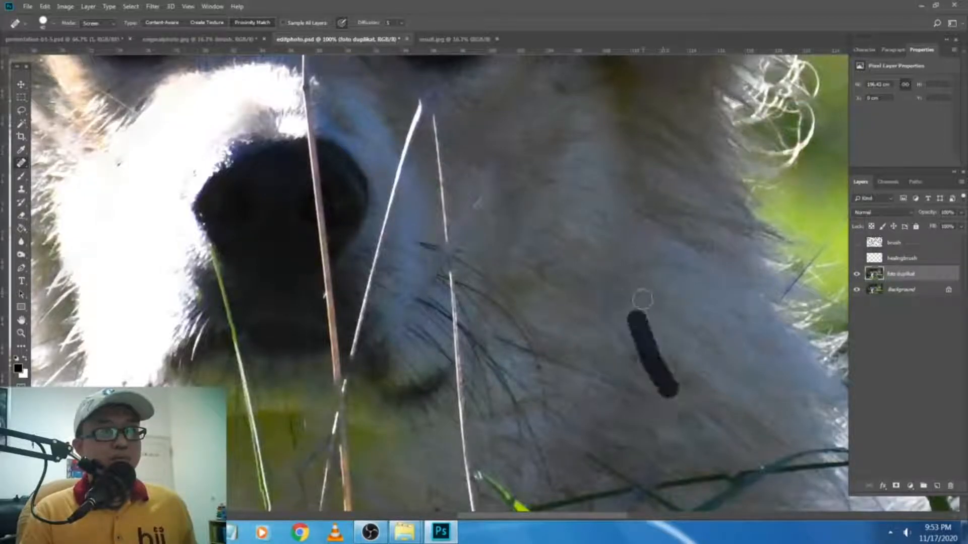
Spot-heal the remaining fence marks above and between the dog's eyes on the foto duplikat layer
drag(577, 215, 638, 339)
mouse_move(441, 217)
mouse_down()
mouse_move(397, 142)
mouse_move(463, 274)
mouse_up()
drag(381, 270, 379, 223)
click(513, 201)
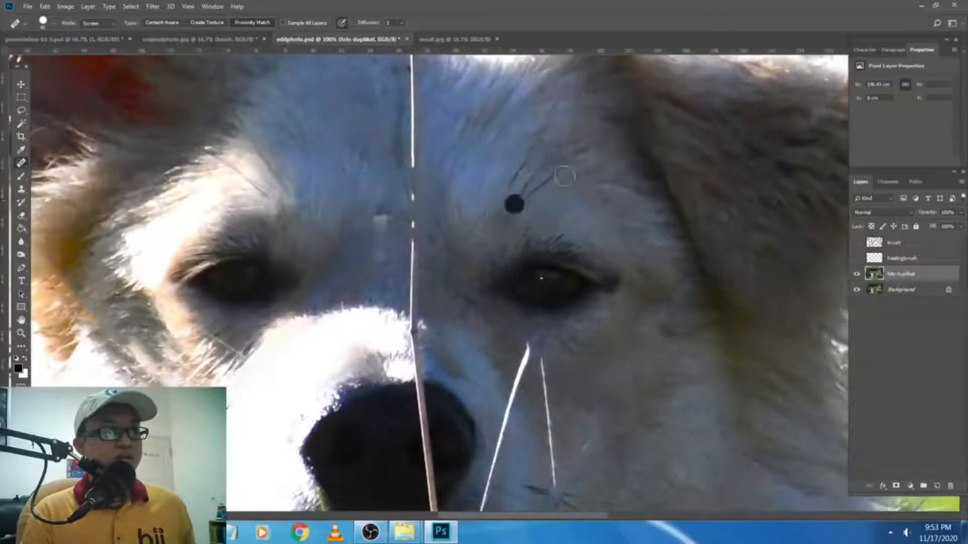
scroll(582, 216, down, 4)
drag(582, 217, 552, 96)
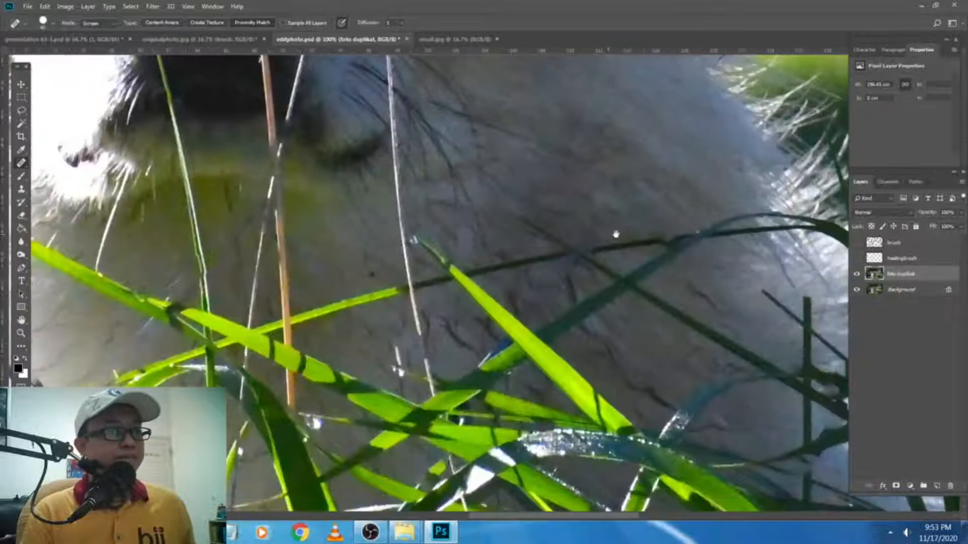
drag(615, 234, 560, 477)
mouse_move(350, 272)
mouse_down()
mouse_move(444, 302)
mouse_move(402, 270)
mouse_move(375, 206)
mouse_up()
drag(385, 287, 556, 244)
drag(475, 219, 493, 166)
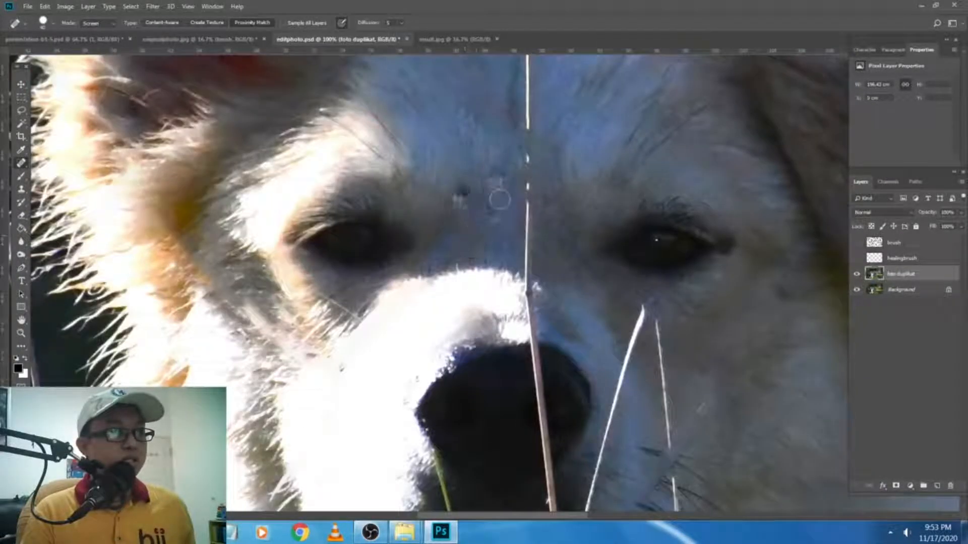
drag(460, 198, 461, 174)
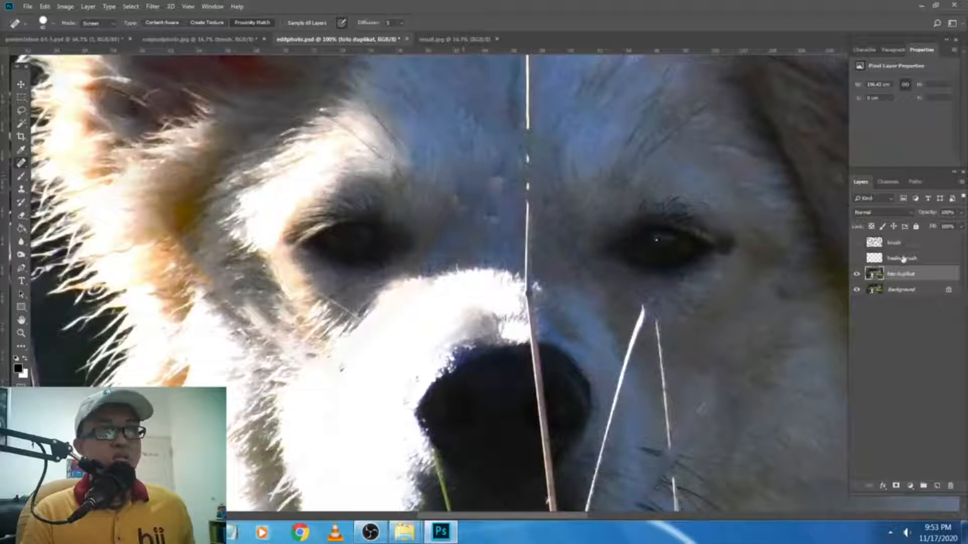
Show the healingbrush layer again, make it active and switch to the manually sampled Healing Brush Tool
click(856, 259)
click(915, 260)
drag(599, 185, 565, 242)
key(s)
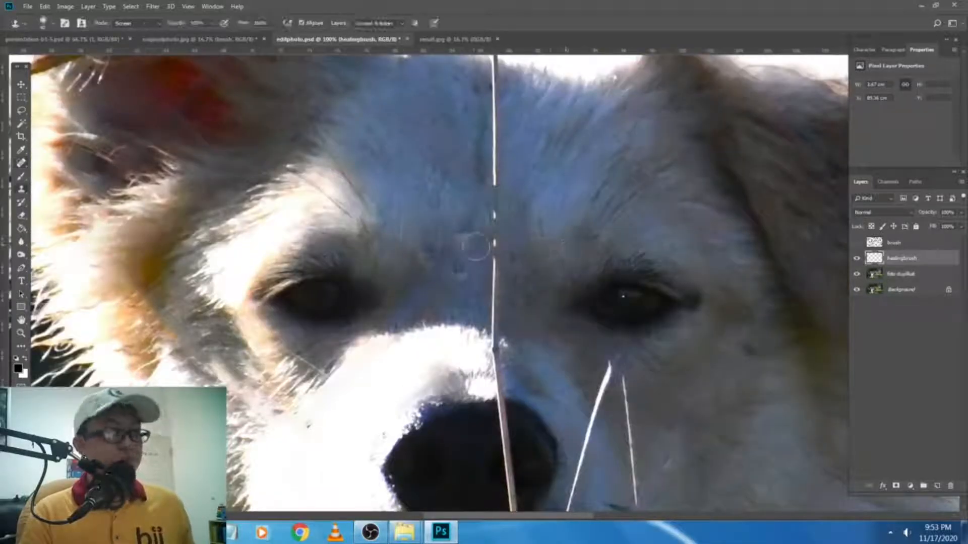
key(j)
mouse_move(696, 391)
mouse_down()
mouse_move(665, 330)
mouse_move(649, 177)
mouse_up()
alt+click(585, 294)
click(517, 207)
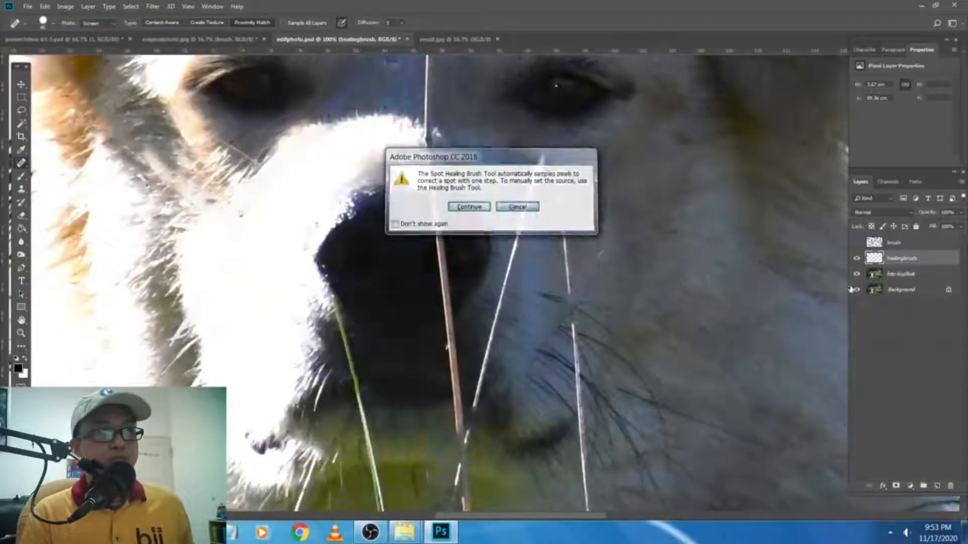
right_click(23, 163)
click(66, 170)
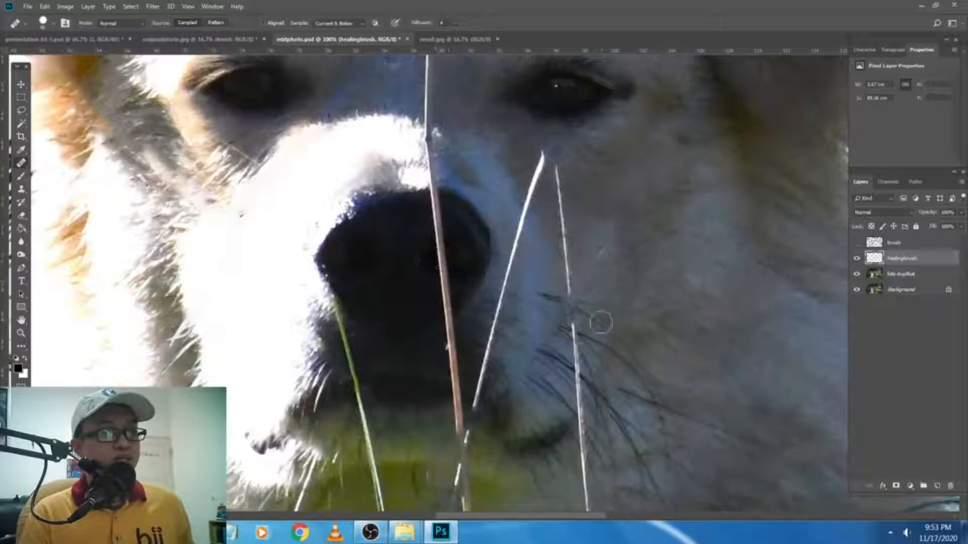
With a smaller Clone Stamp brush, sample the broken dark whisker beside the nose and extend it across the gap on the healingbrush layer
scroll(565, 306, up, 1)
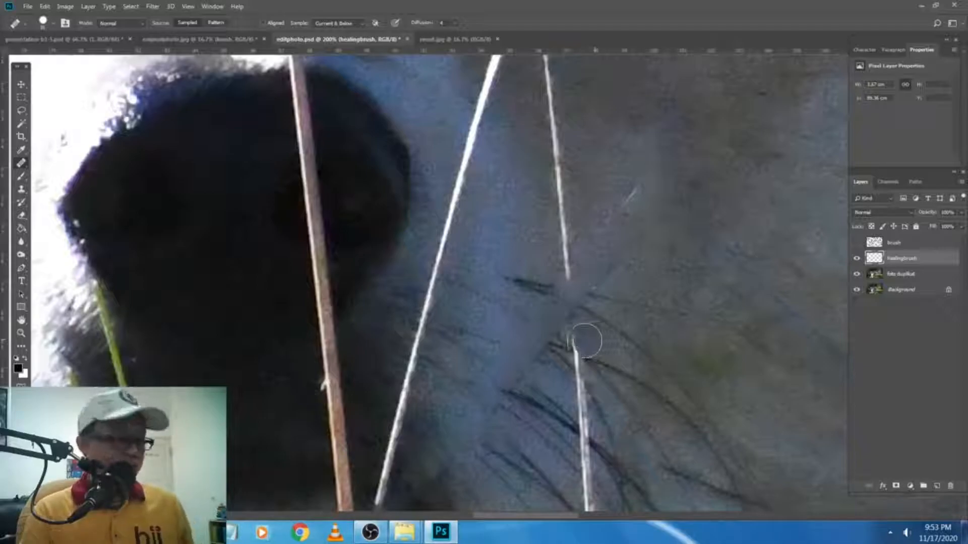
key(s)
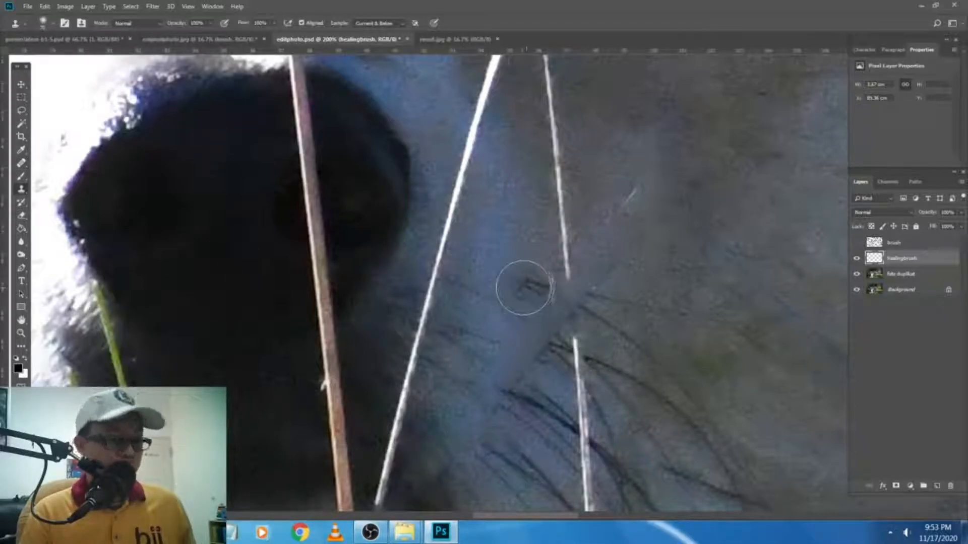
key(bracketleft)
key(bracketleft)
key(bracketleft)
alt+click(532, 286)
drag(558, 291, 579, 292)
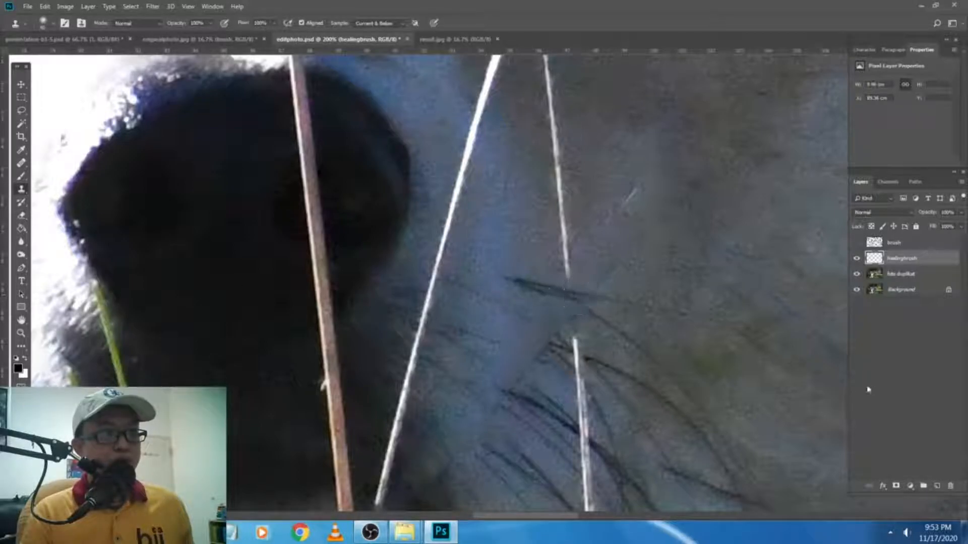
alt+click(559, 349)
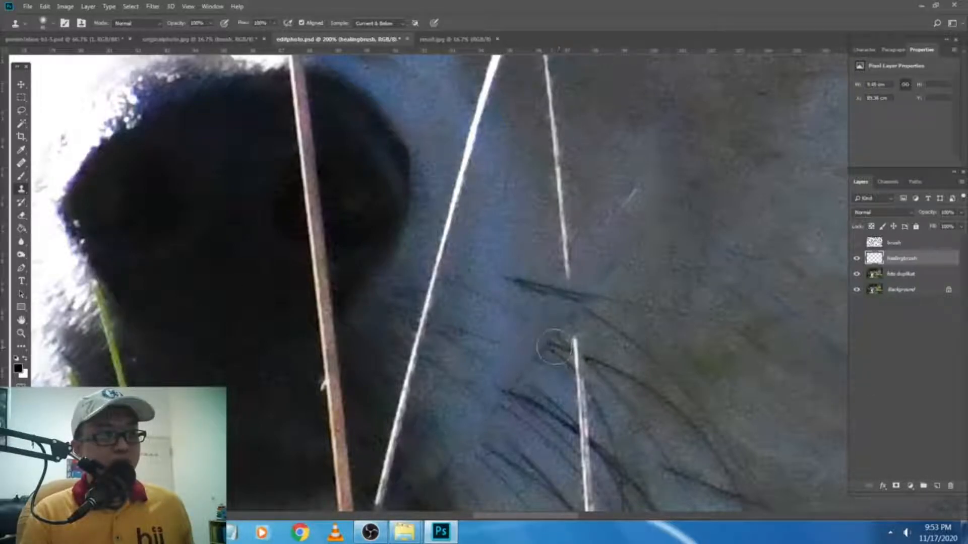
Make the foto duplikat layer active
scroll(659, 317, down, 2)
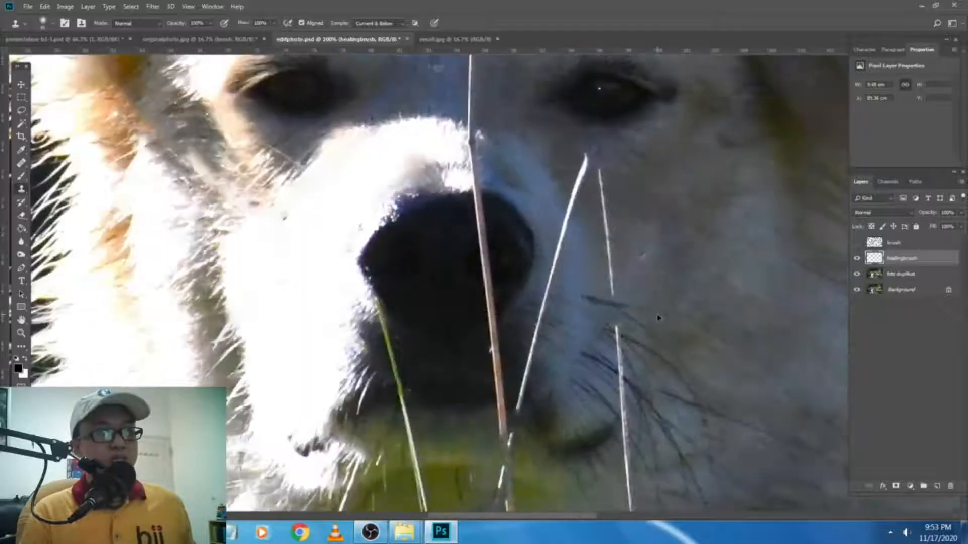
scroll(658, 318, down, 4)
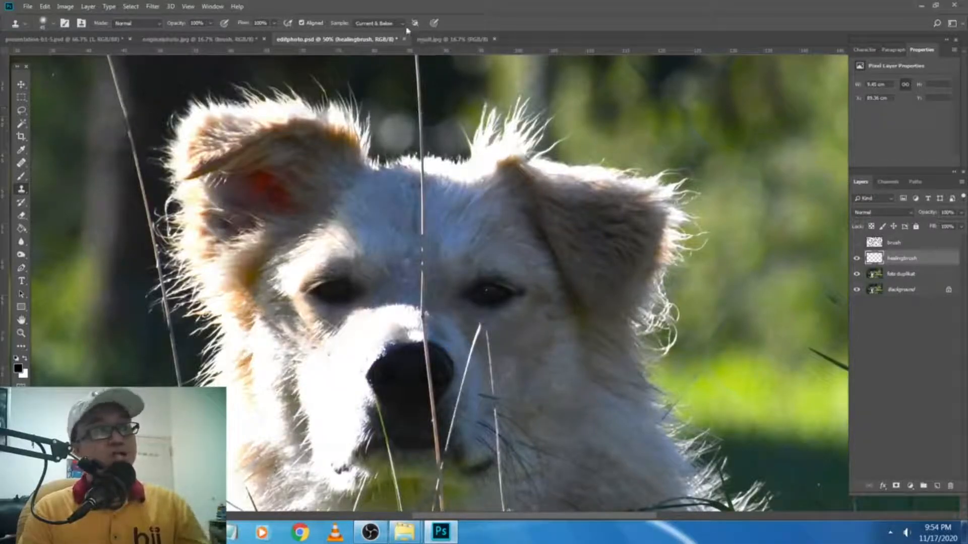
click(929, 276)
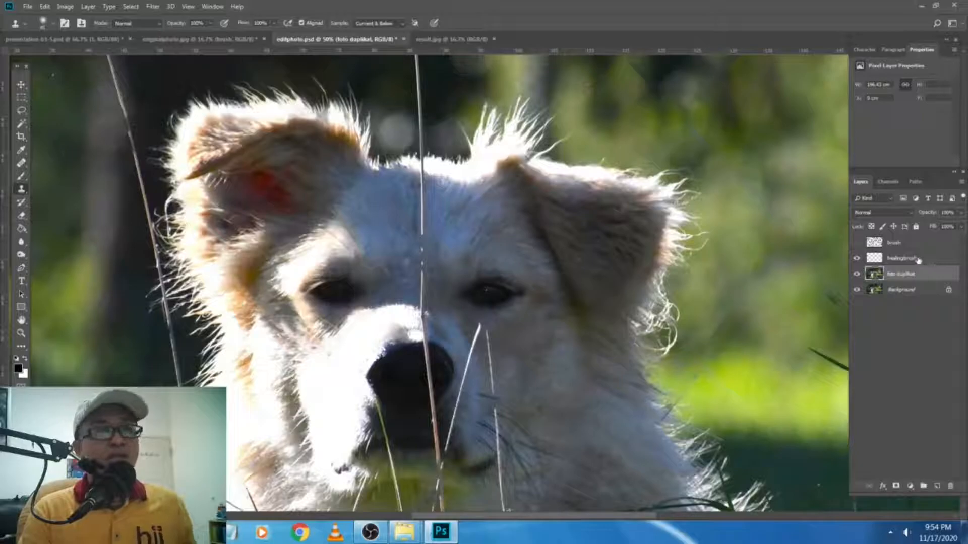
Duplicate the healingbrush, foto duplikat and Background layers, merge the copies and place the merged layer above the brush layer
scroll(608, 253, down, 3)
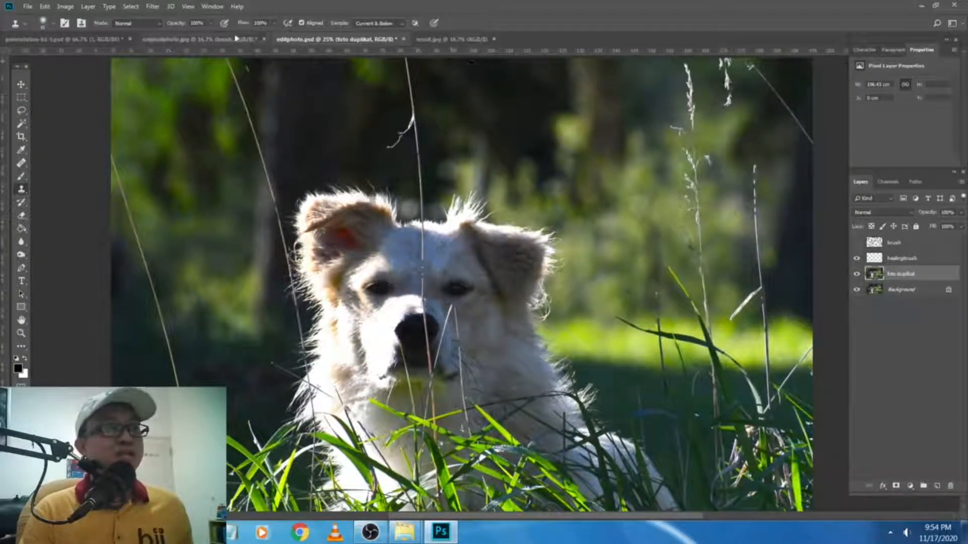
click(451, 40)
click(356, 39)
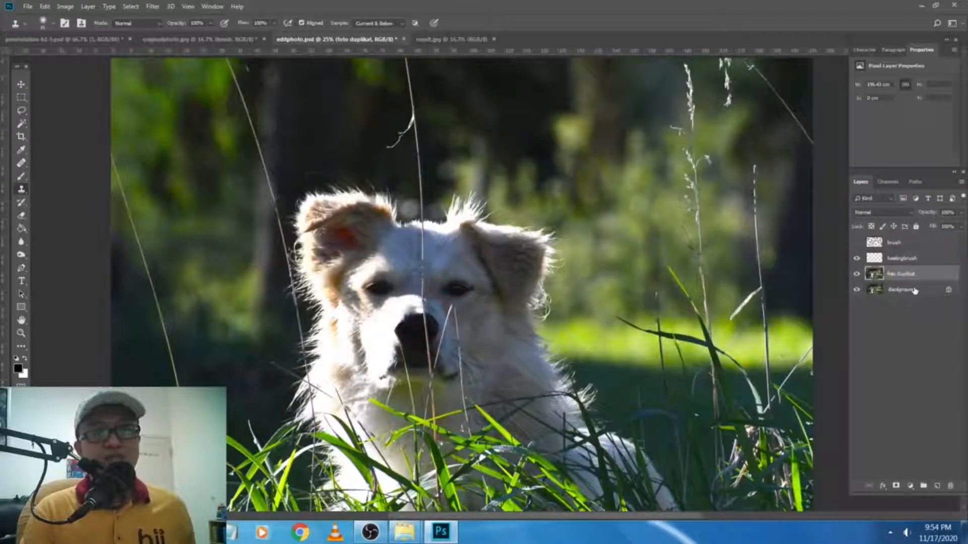
shift+click(910, 262)
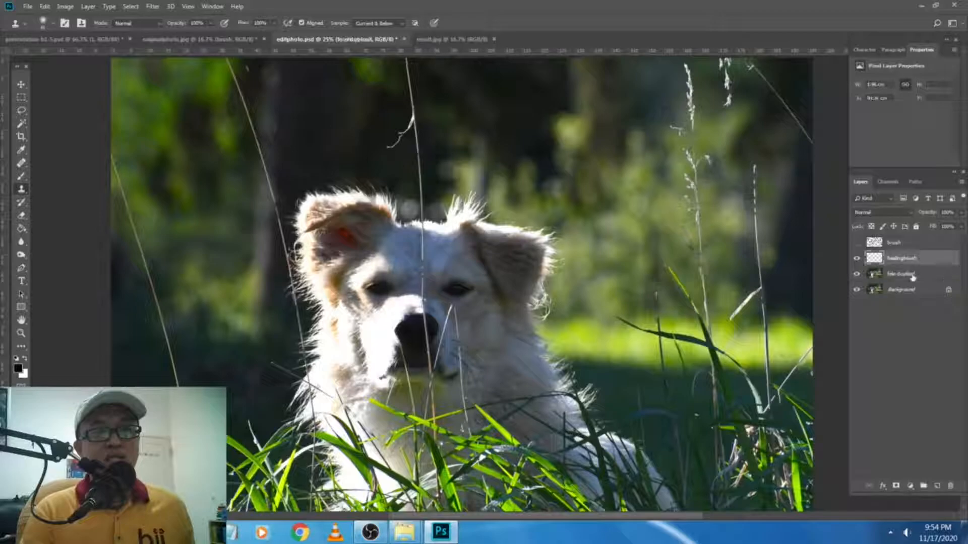
shift+click(914, 291)
key(ctrl+j)
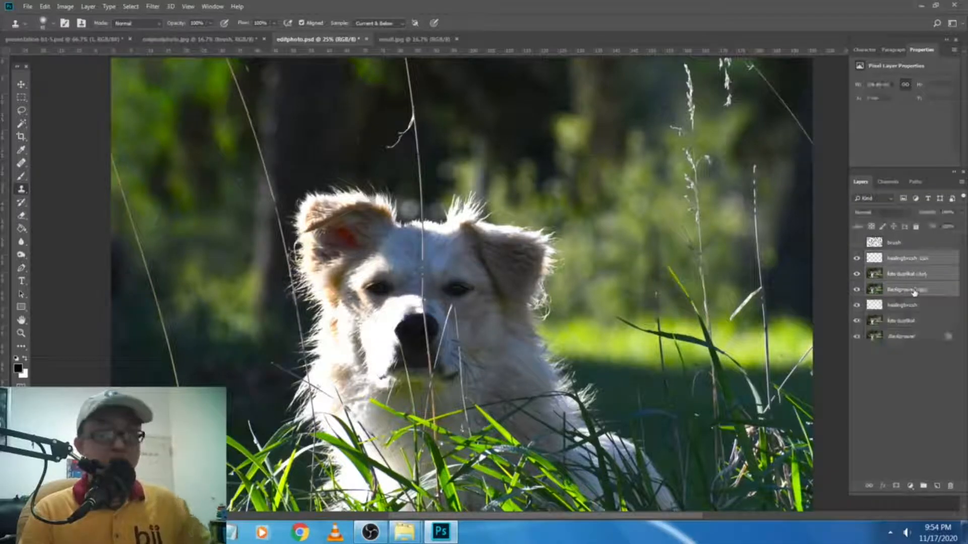
key(ctrl+e)
key(ctrl+bracketright)
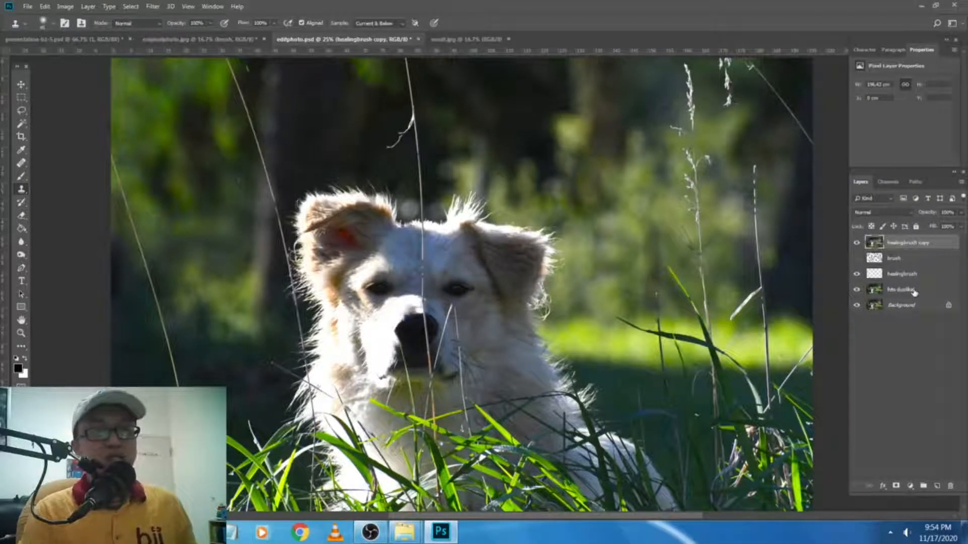
Duplicate the merged layer and blend the copy in Soft Light mode at 30% opacity
key(v)
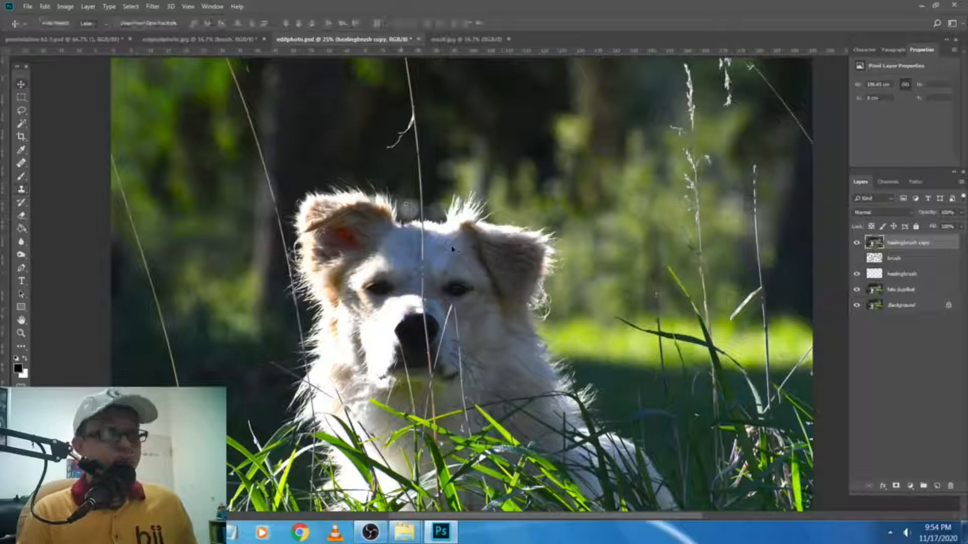
drag(650, 310, 612, 320)
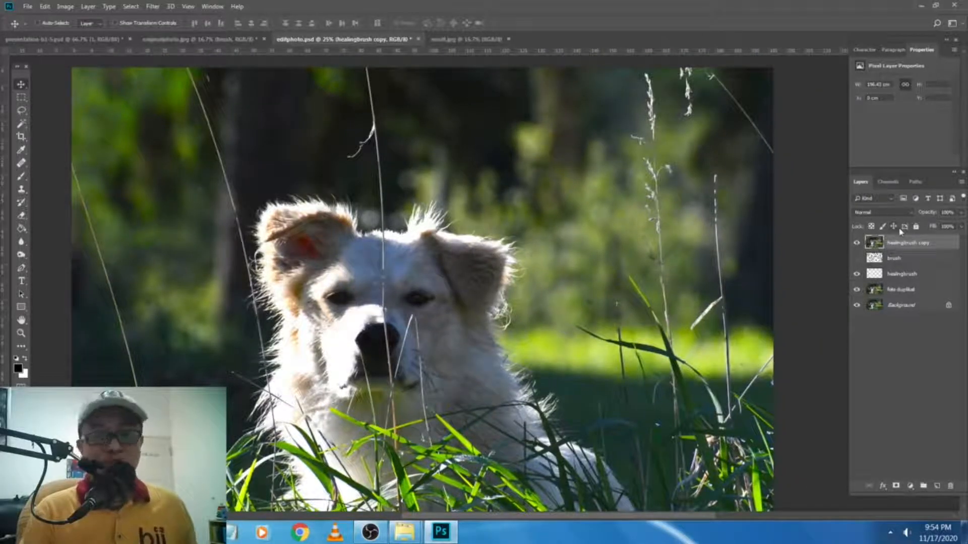
key(ctrl+j)
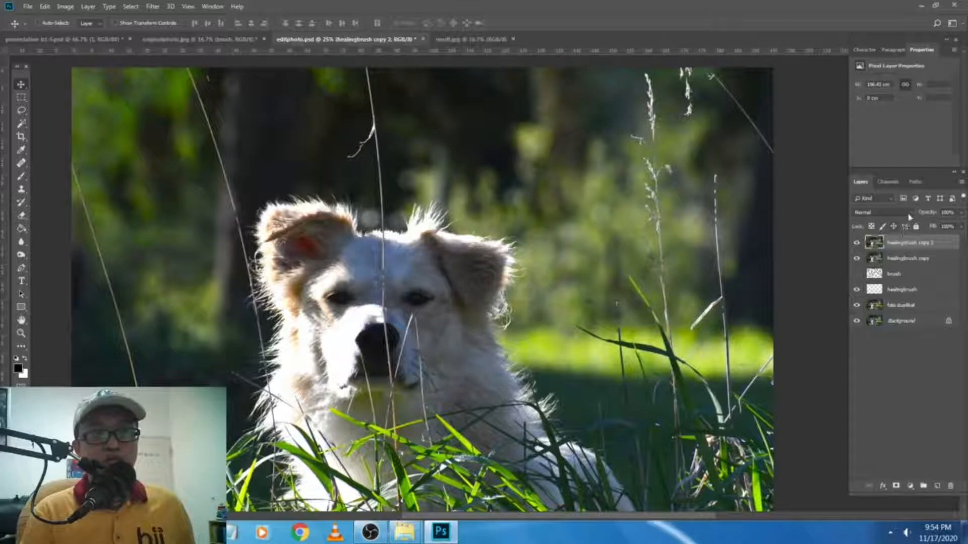
click(909, 214)
click(885, 343)
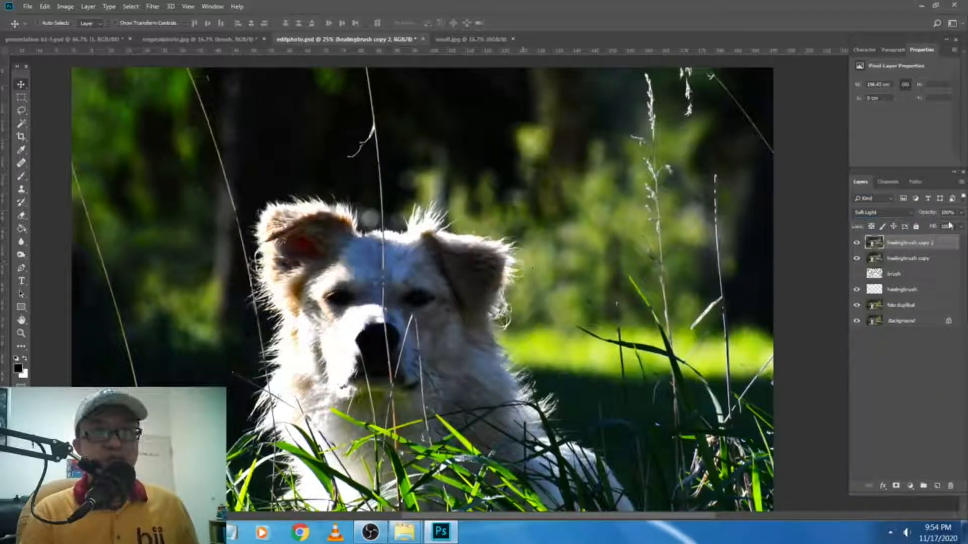
key(1)
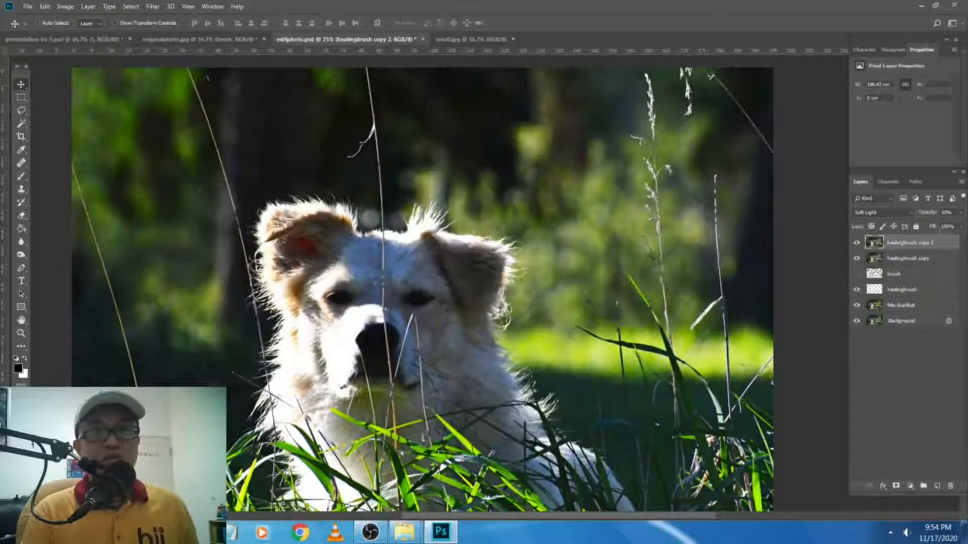
key(ctrl+minus)
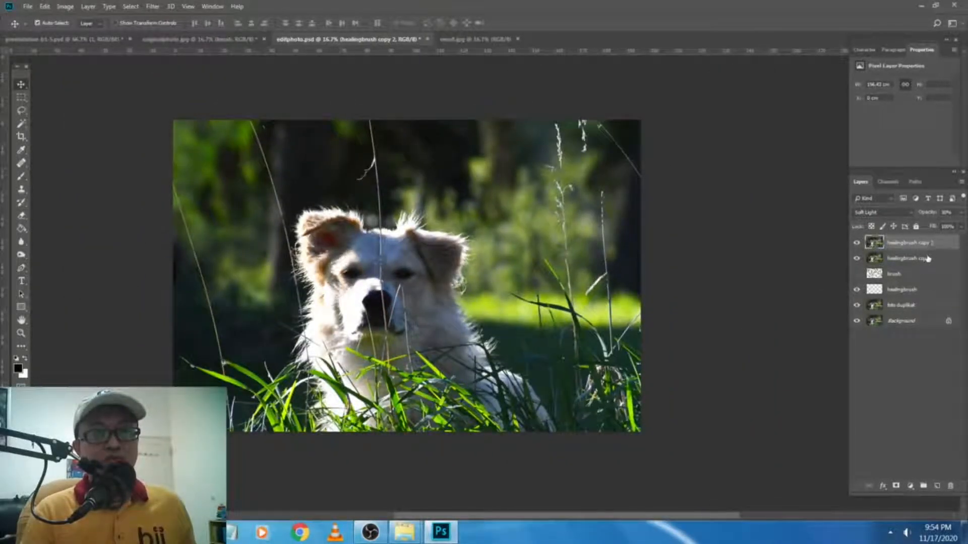
Try merging the two uppermost layers and opening Levels on a duplicate of the result
shift+click(926, 259)
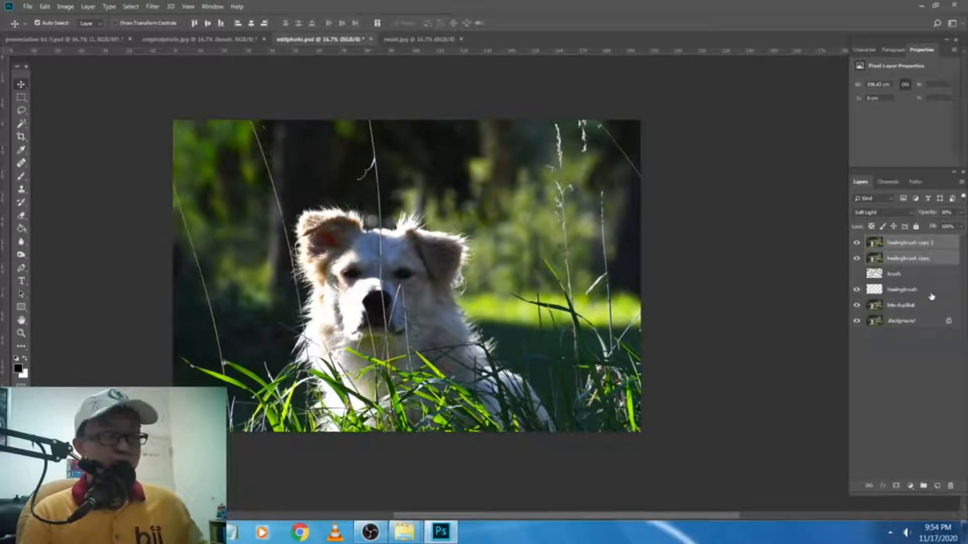
key(ctrl+e)
key(ctrl+j)
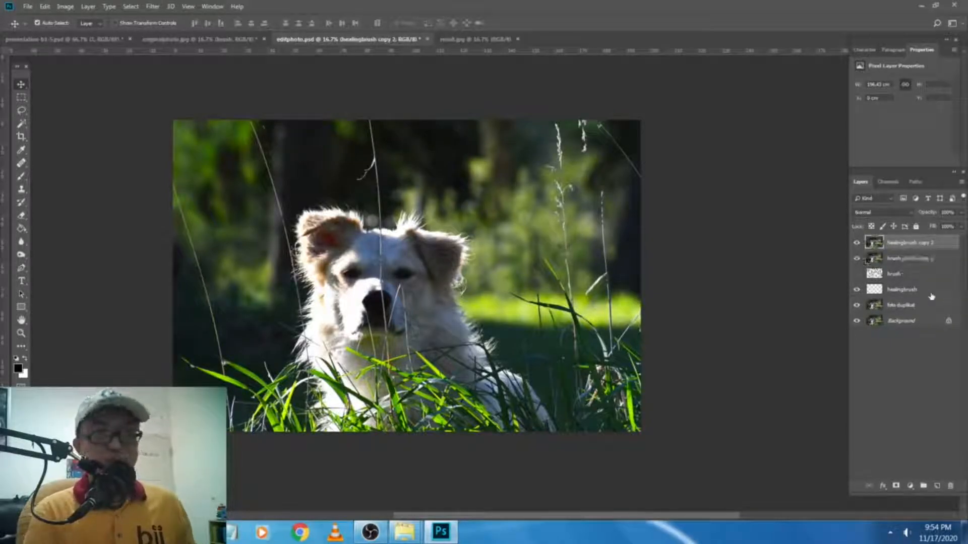
key(ctrl+l)
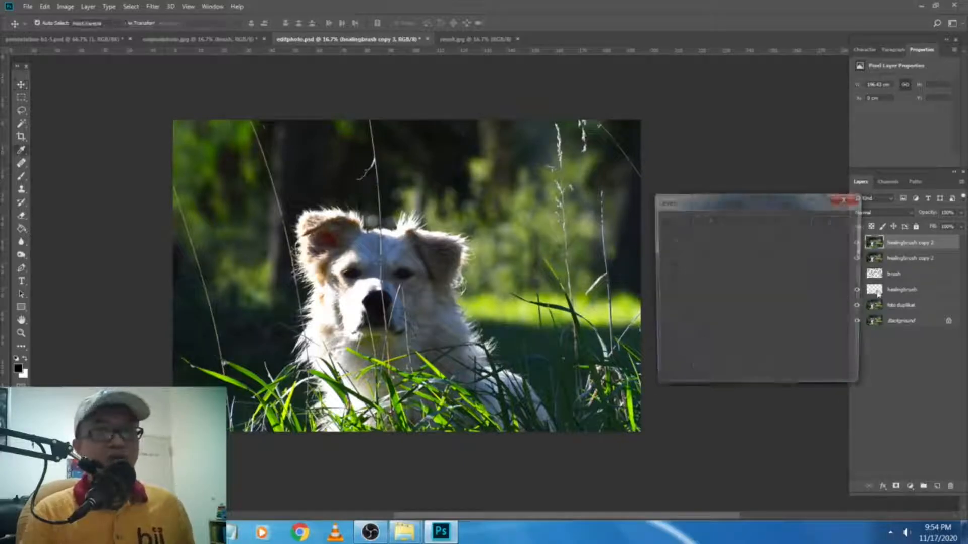
click(840, 238)
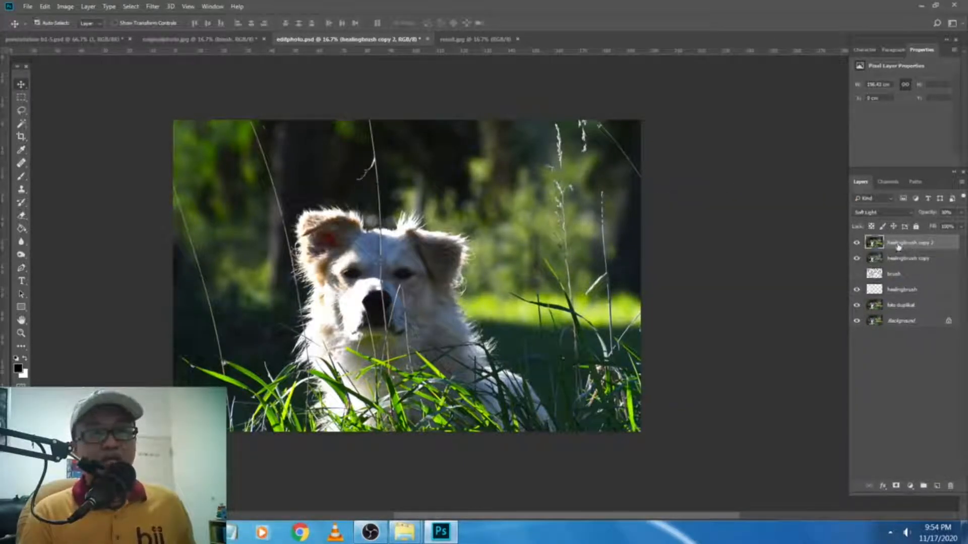
Delete the Soft Light copy of the merged layer
key(shift+alt+f)
key(Delete)
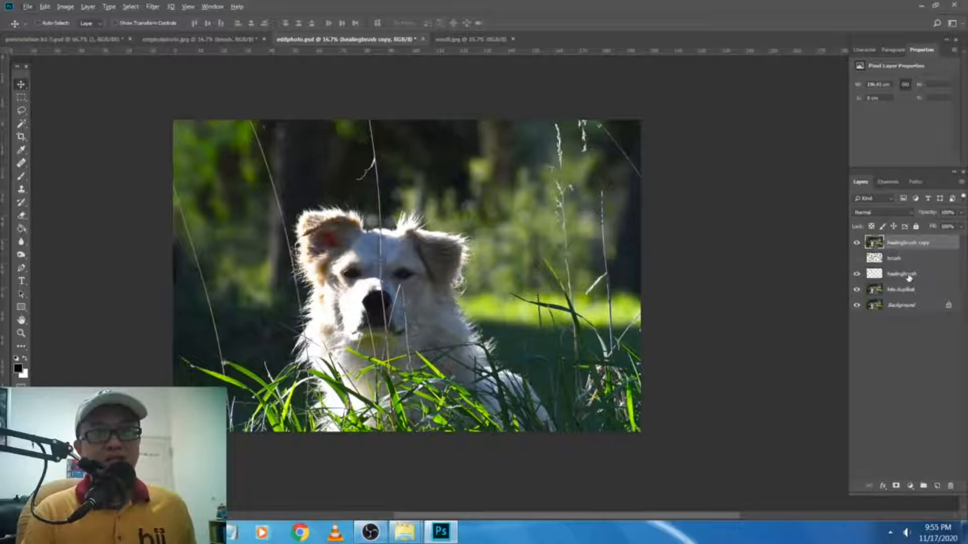
Rename the merged layer flaten image and create a duplicate of it named softlight
double_click(917, 244)
text(filter warna)
key(Return)
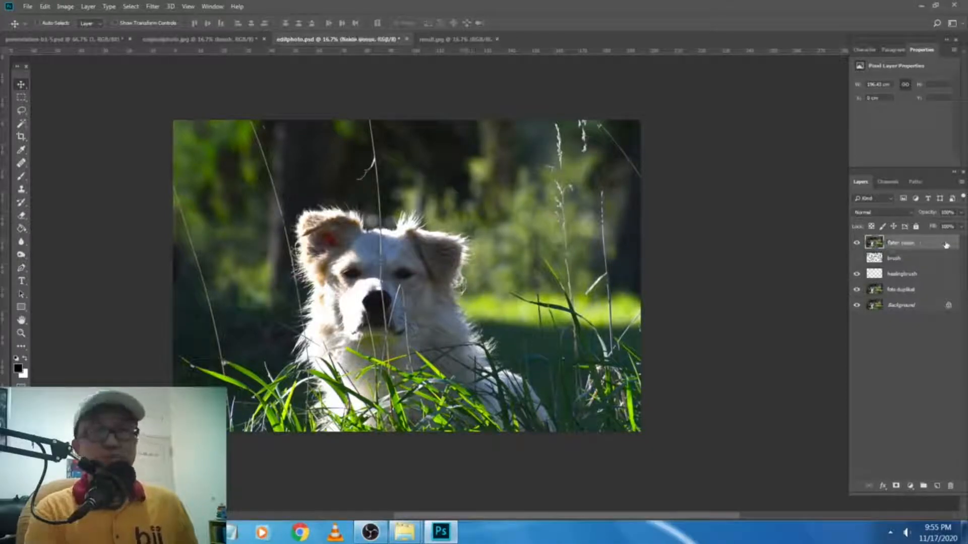
key(ctrl+j)
double_click(906, 243)
text(editlight)
key(Return)
Set the softlight layer's blend mode to Soft Light and its opacity to 32%
click(910, 213)
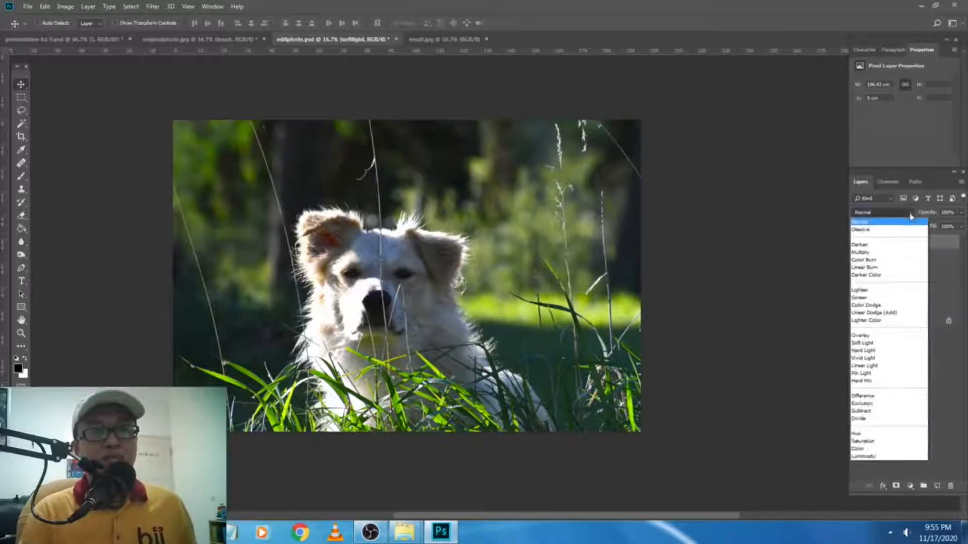
click(871, 343)
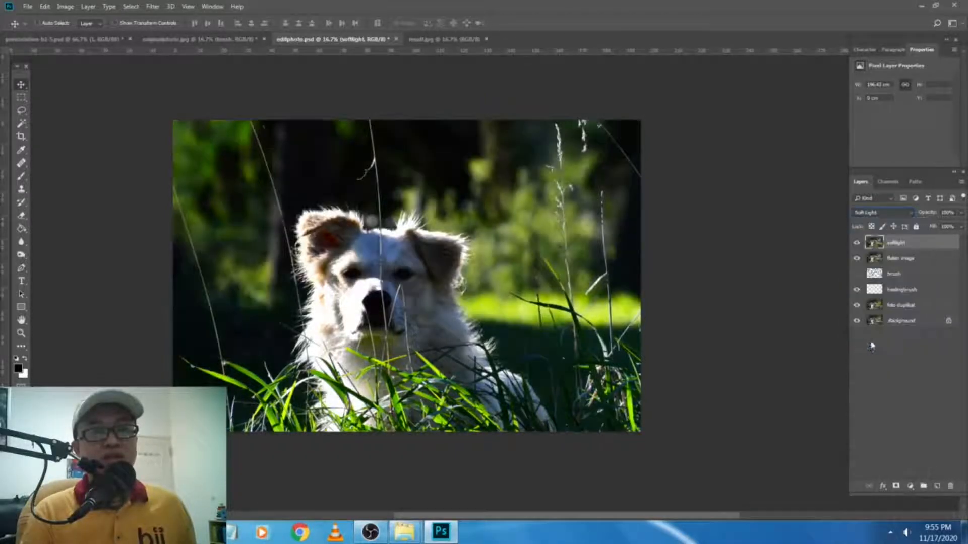
click(961, 212)
drag(960, 225, 928, 227)
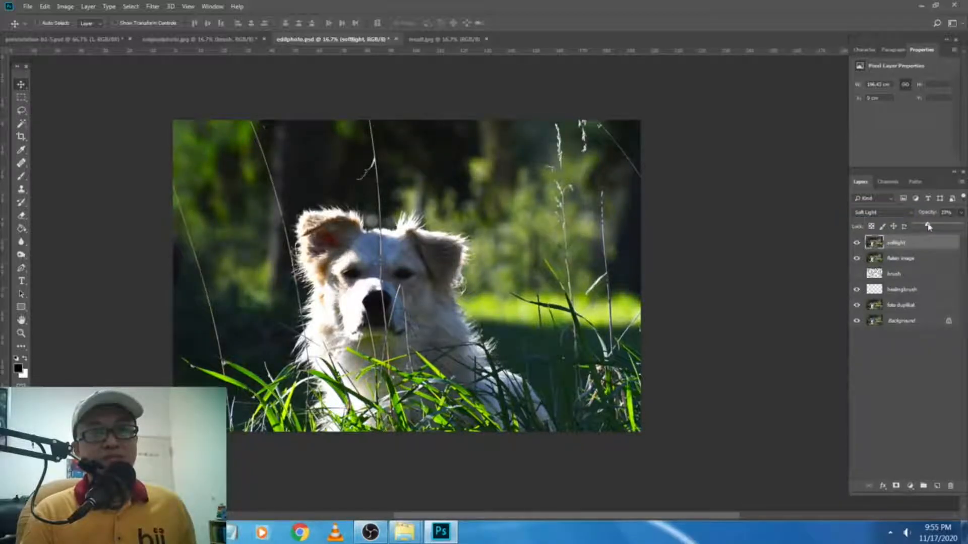
Duplicate the softlight and flaten image layers, merge the copies and name the merged layer level
shift+click(919, 262)
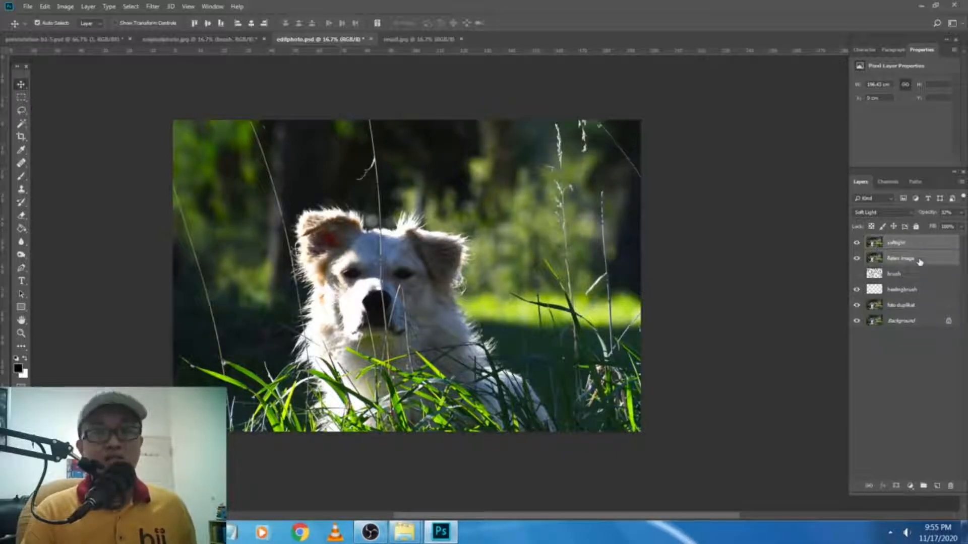
key(ctrl+j)
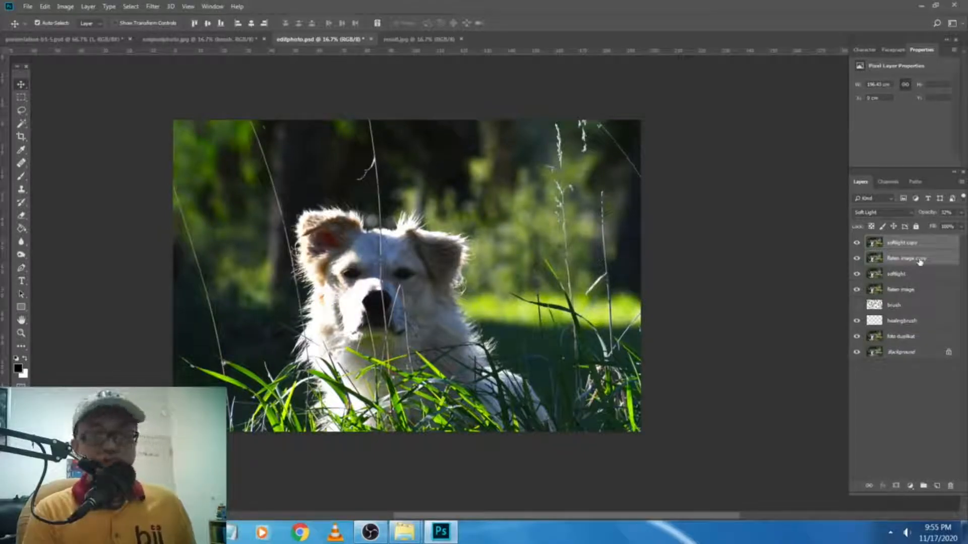
key(ctrl+e)
double_click(905, 242)
text(level)
key(Return)
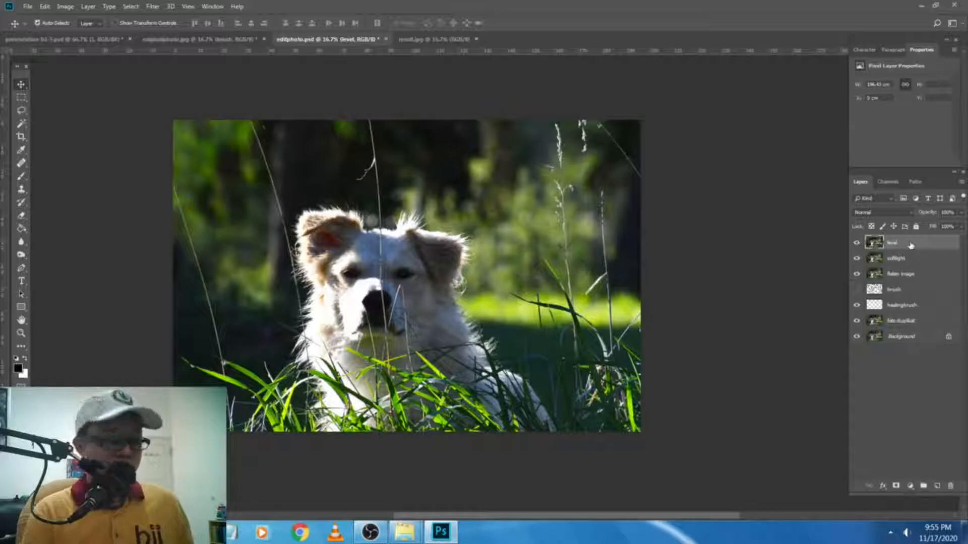
Brighten the level layer with Levels by lowering the white input point and slightly lifting the midtones
key(ctrl+l)
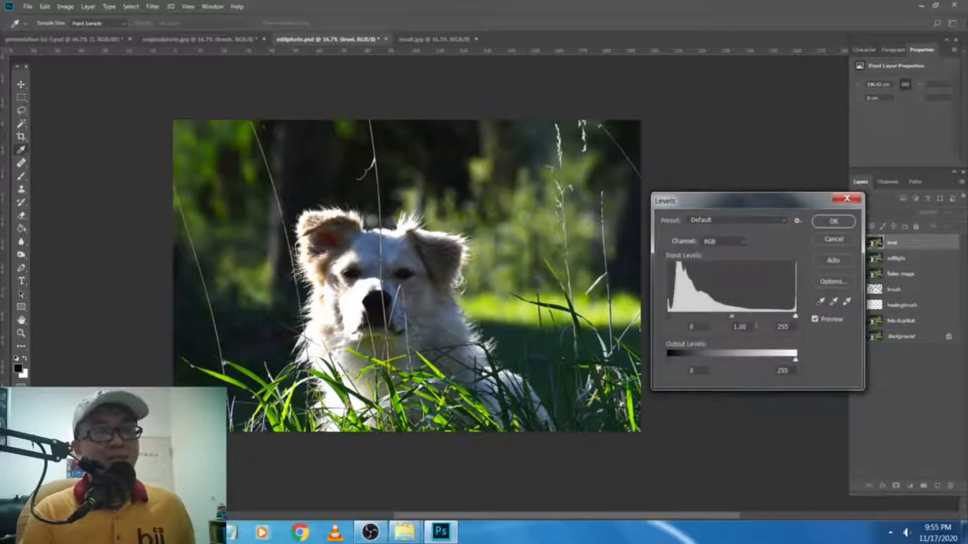
drag(731, 316, 734, 316)
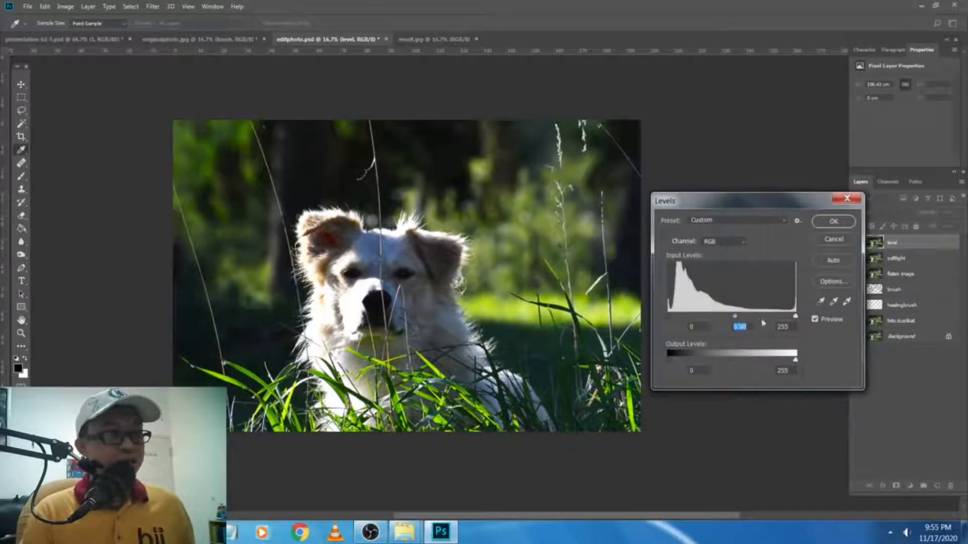
drag(795, 316, 776, 317)
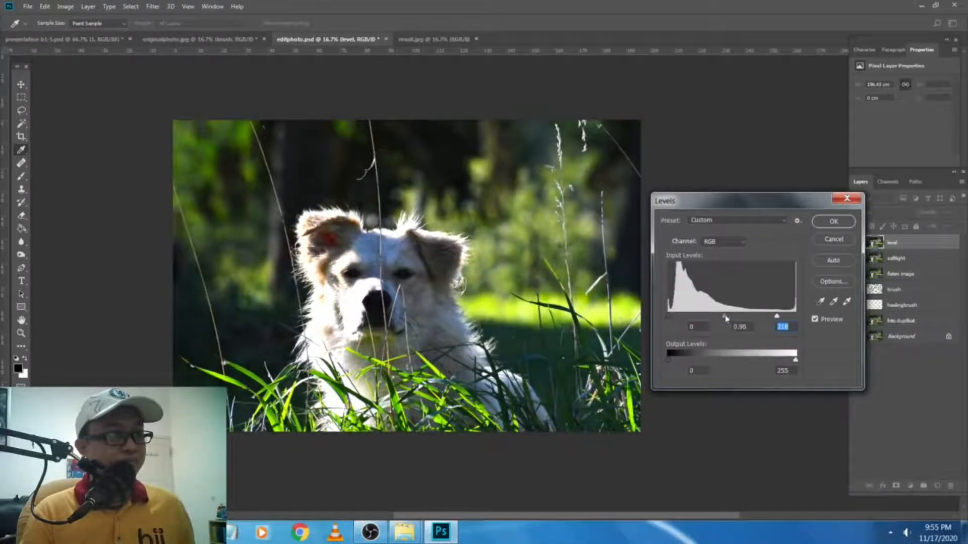
mouse_move(726, 318)
mouse_down()
mouse_move(772, 318)
mouse_move(722, 317)
mouse_up()
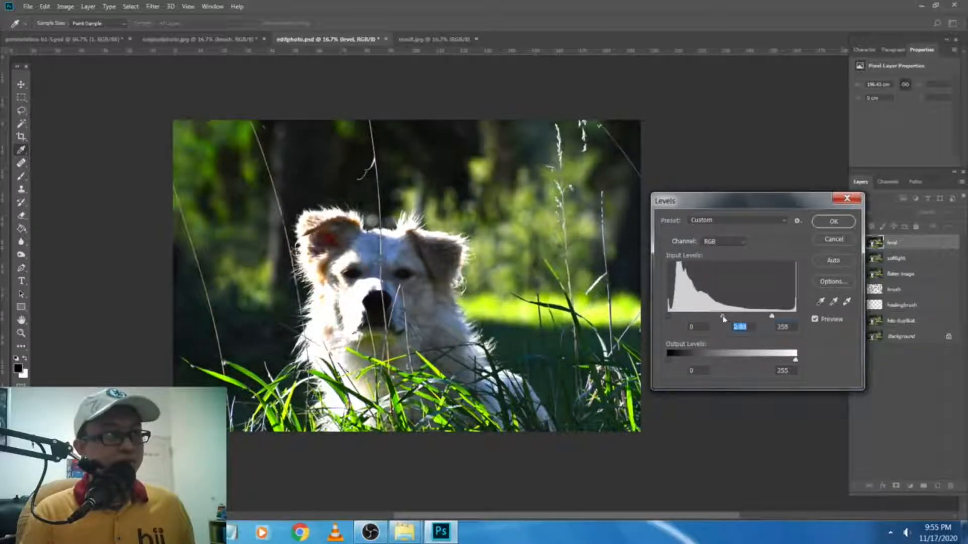
click(833, 221)
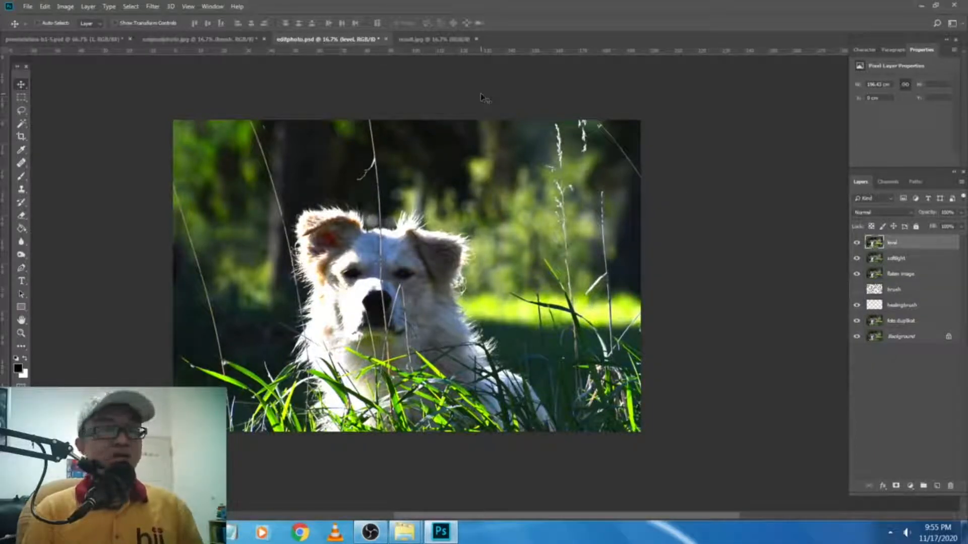
Warm the level layer's midtones with Color Balance, using +24 toward red and -22 toward yellow
click(418, 39)
click(332, 41)
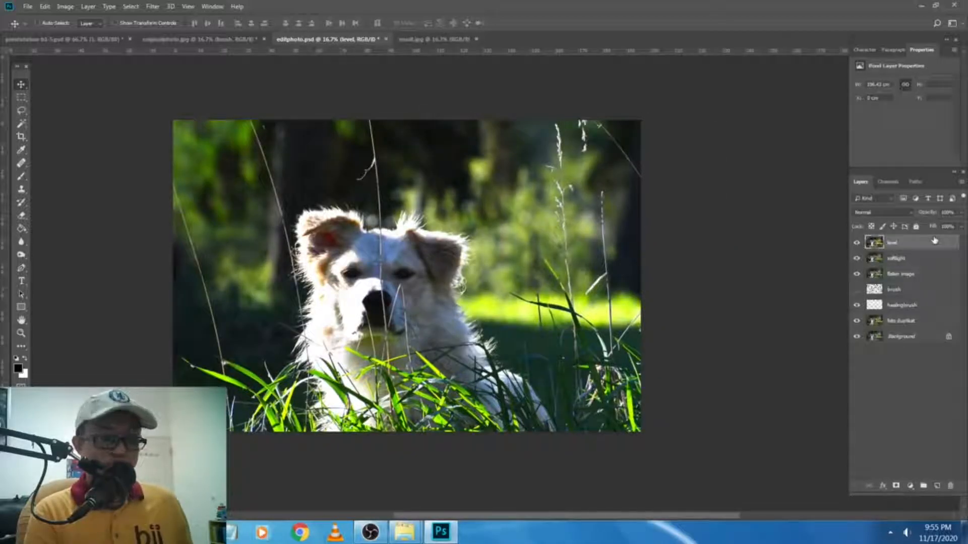
key(i)
key(ctrl+b)
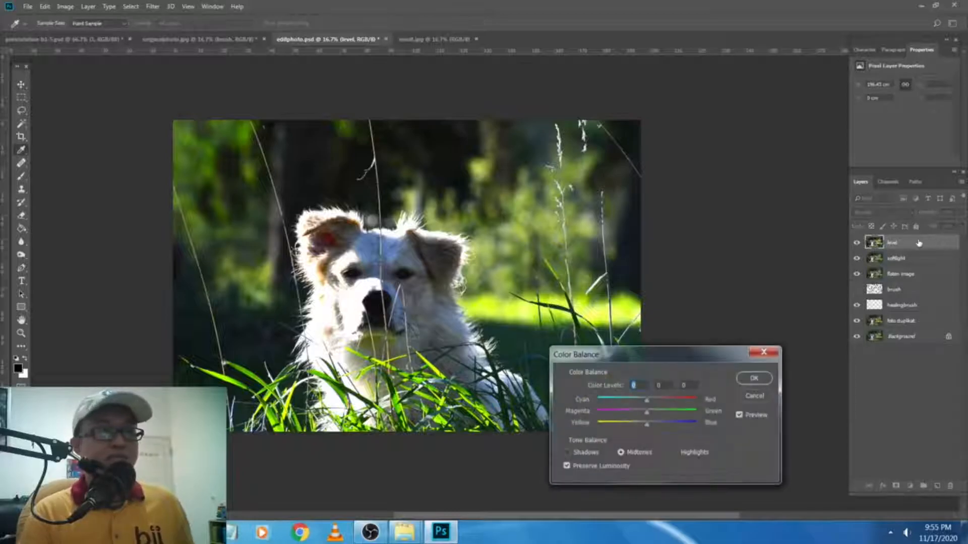
drag(648, 404, 635, 426)
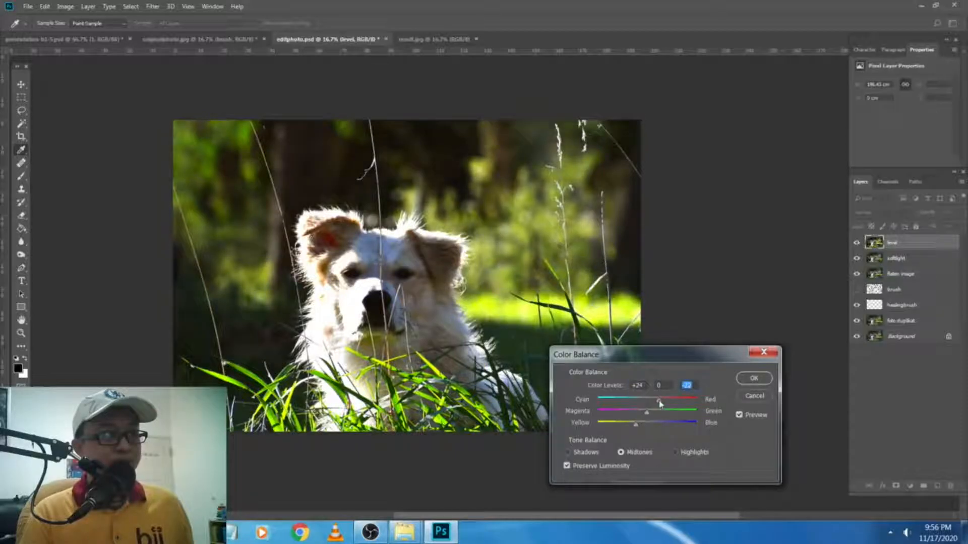
click(754, 379)
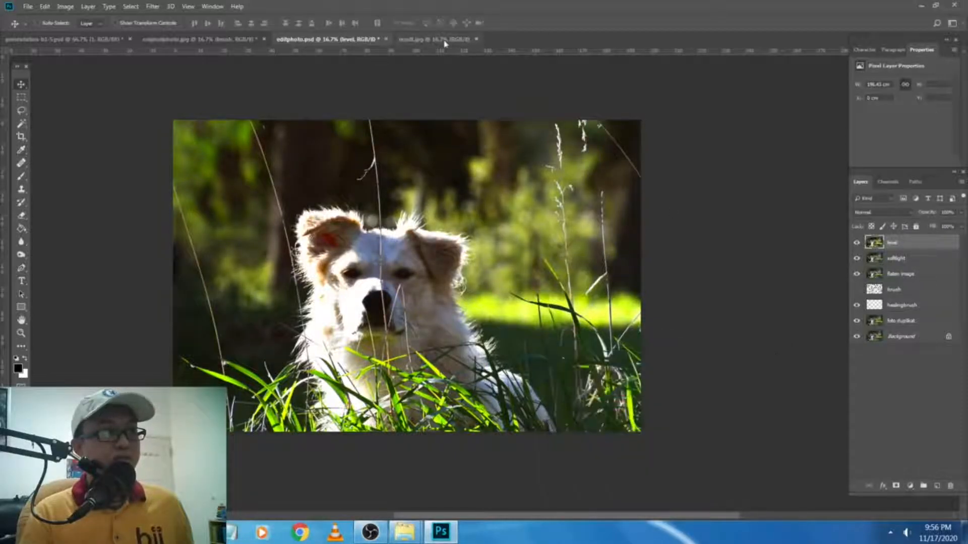
Render a 50-300mm Zoom lens flare at 100% brightness in the upper-left background of the photo on the level layer
click(444, 40)
click(342, 40)
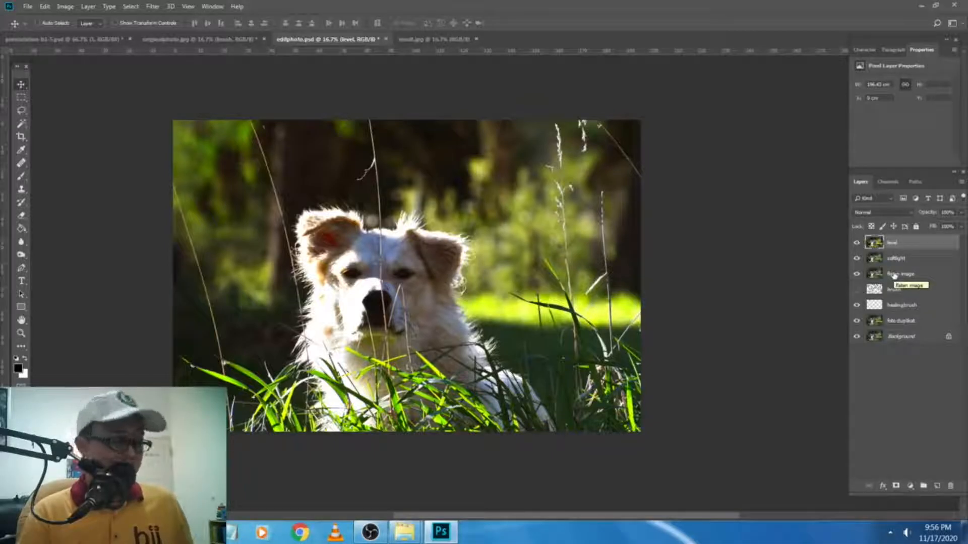
click(152, 7)
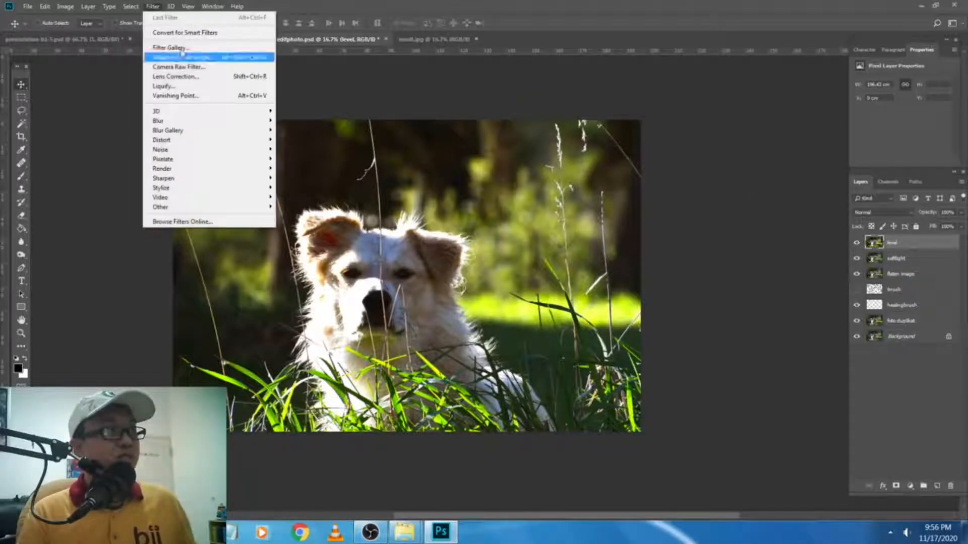
mouse_move(211, 169)
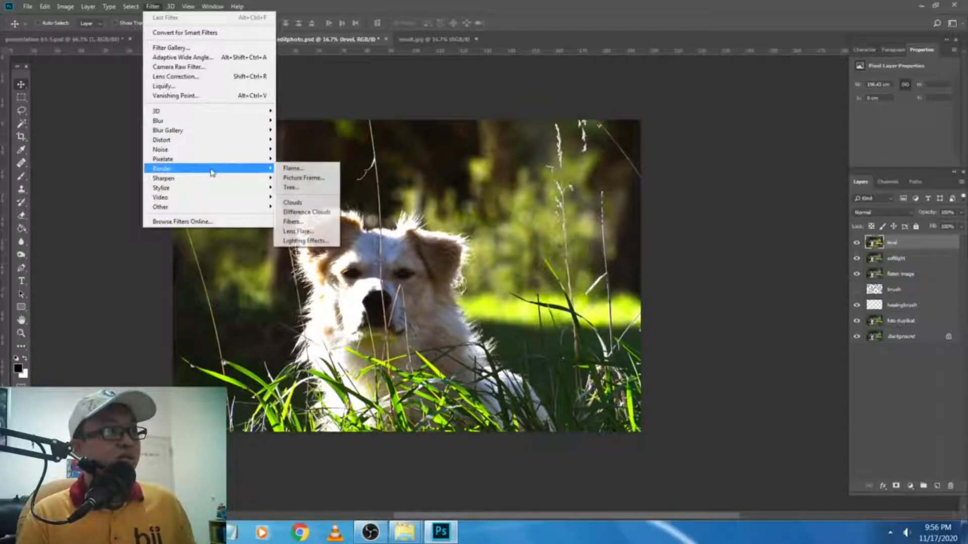
click(299, 231)
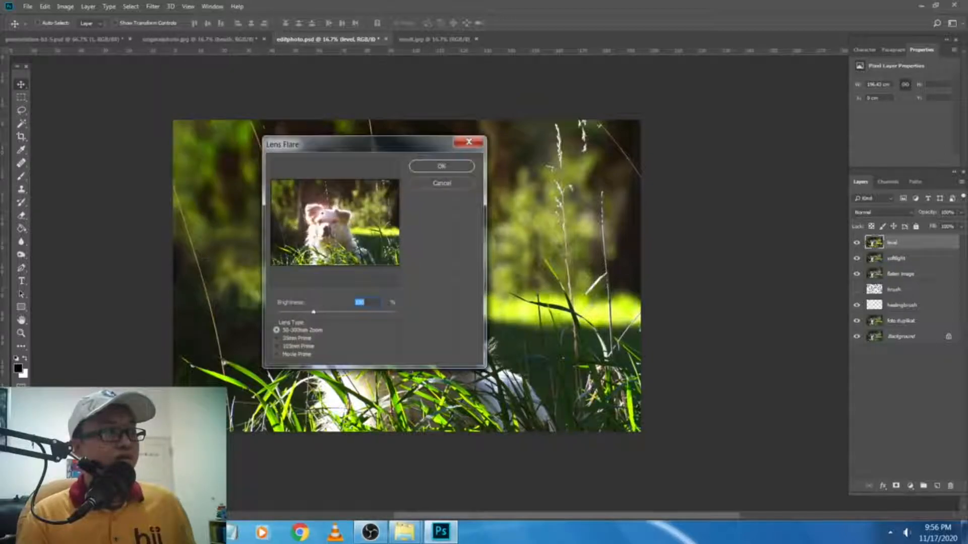
drag(320, 216, 284, 197)
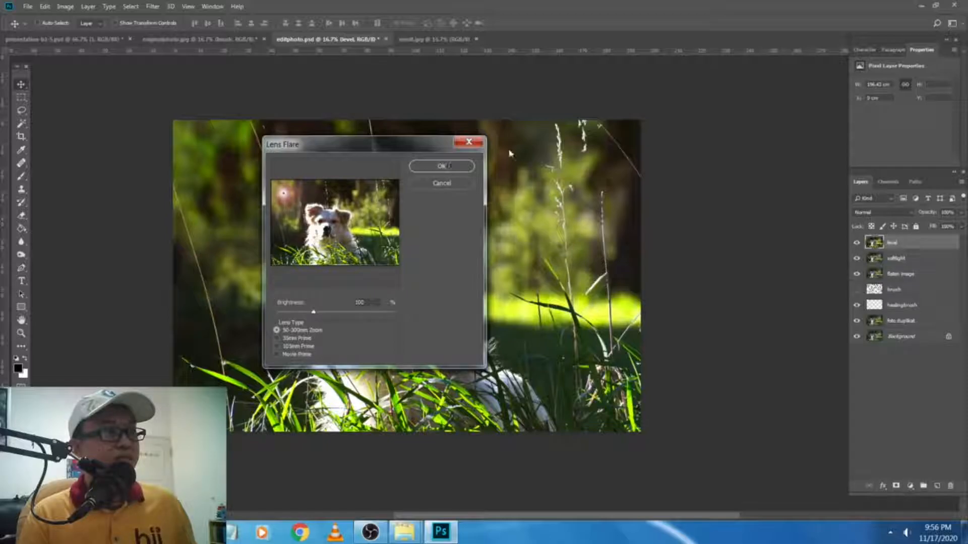
click(453, 168)
key(b)
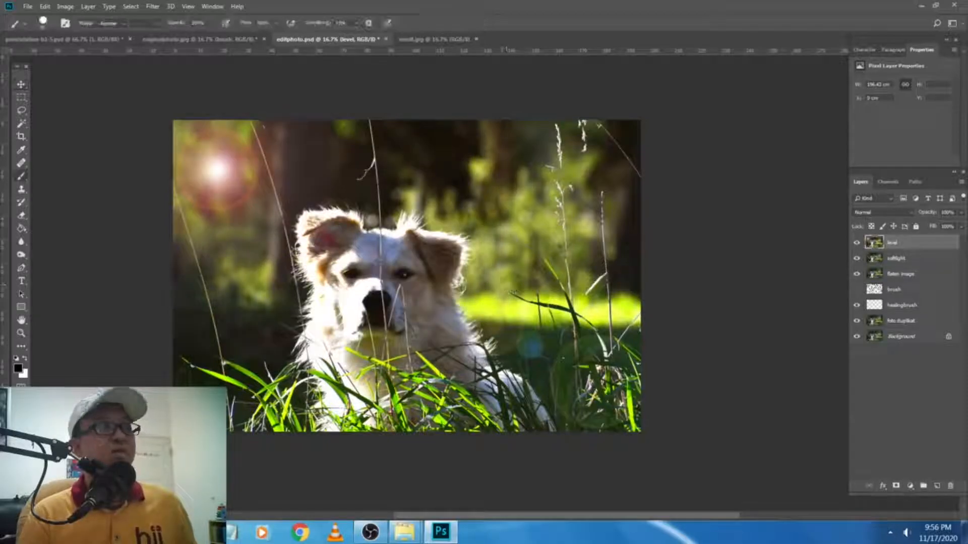